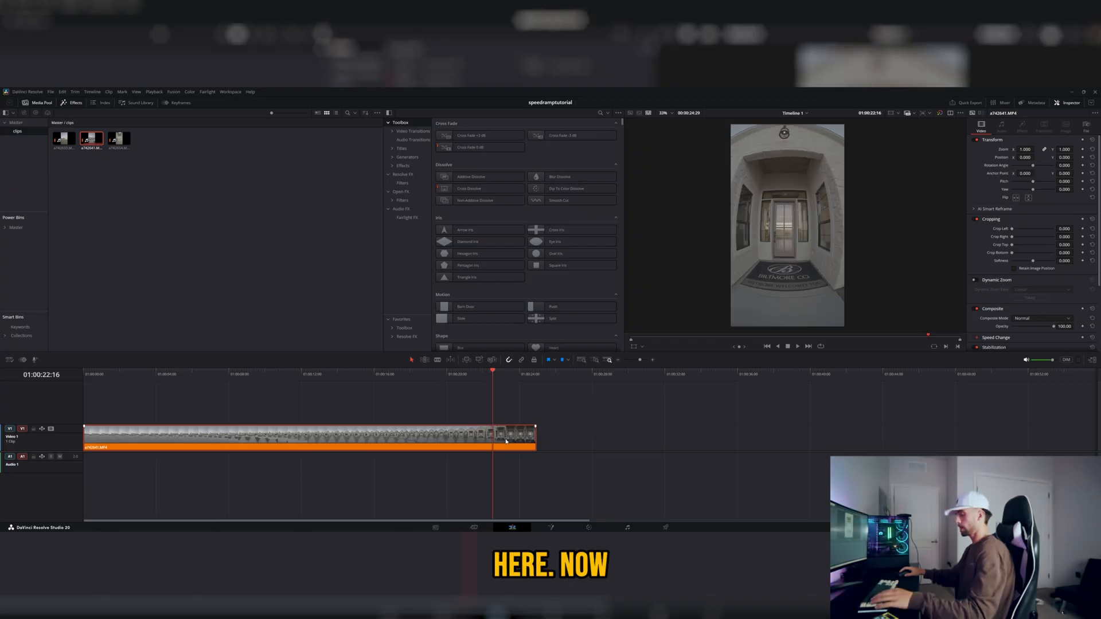
Trim the end of the timeline clip to 01:00:22:16 and insert a Tracker node after its MediaIn1 node in Fusion
{"action": "key", "text": "shift+]"}
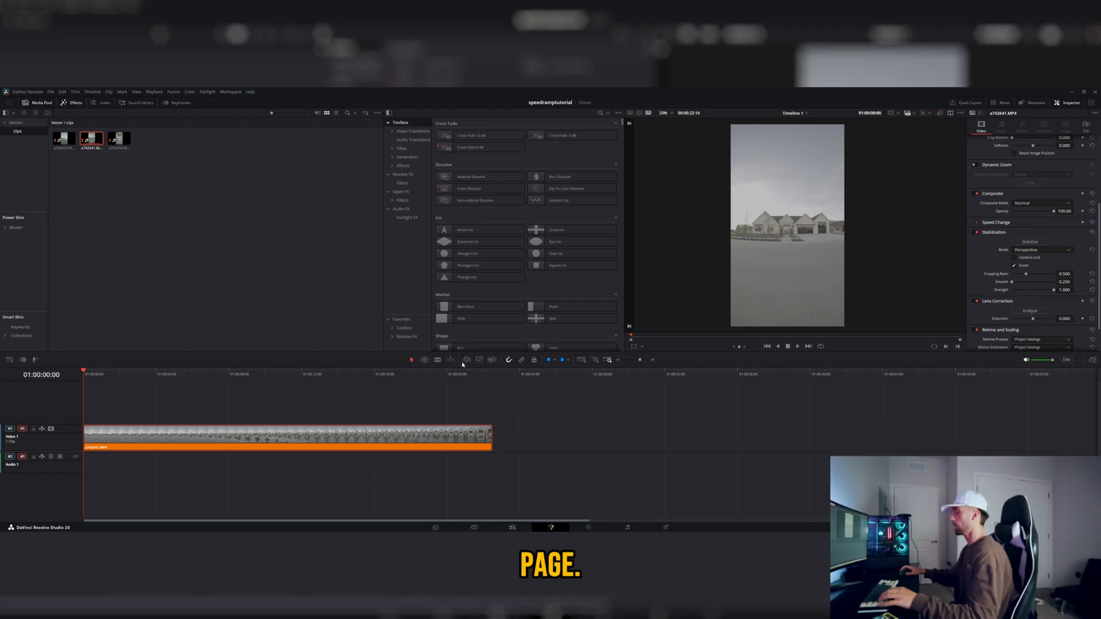
{"action": "left_click", "coordinate": [559, 529]}
{"action": "key", "text": "shift+space"}
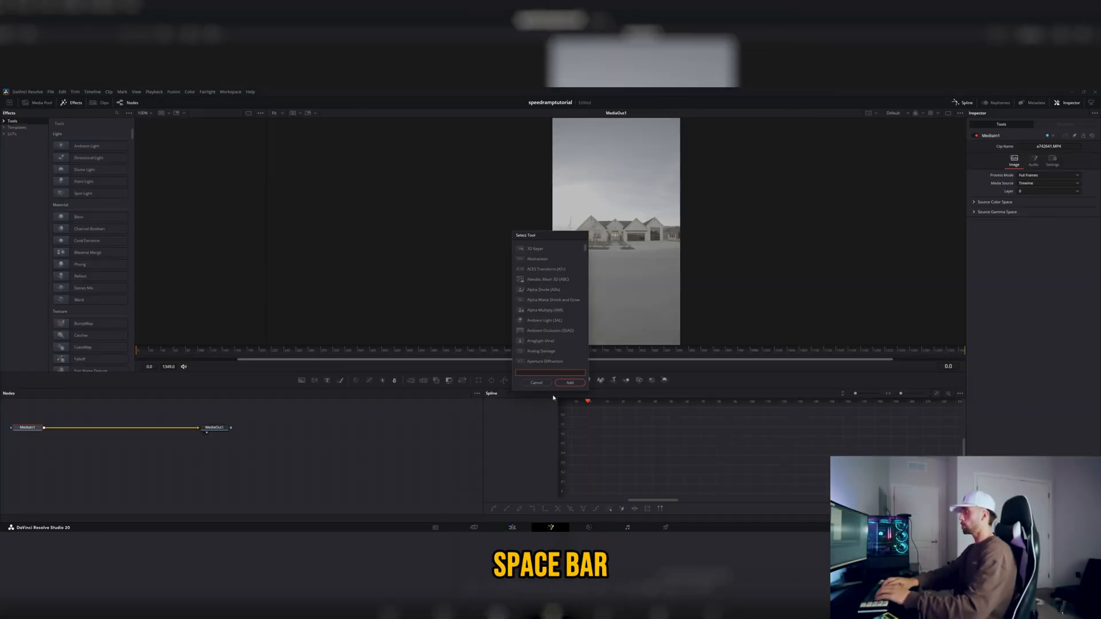
{"action": "type", "text": "tra"}
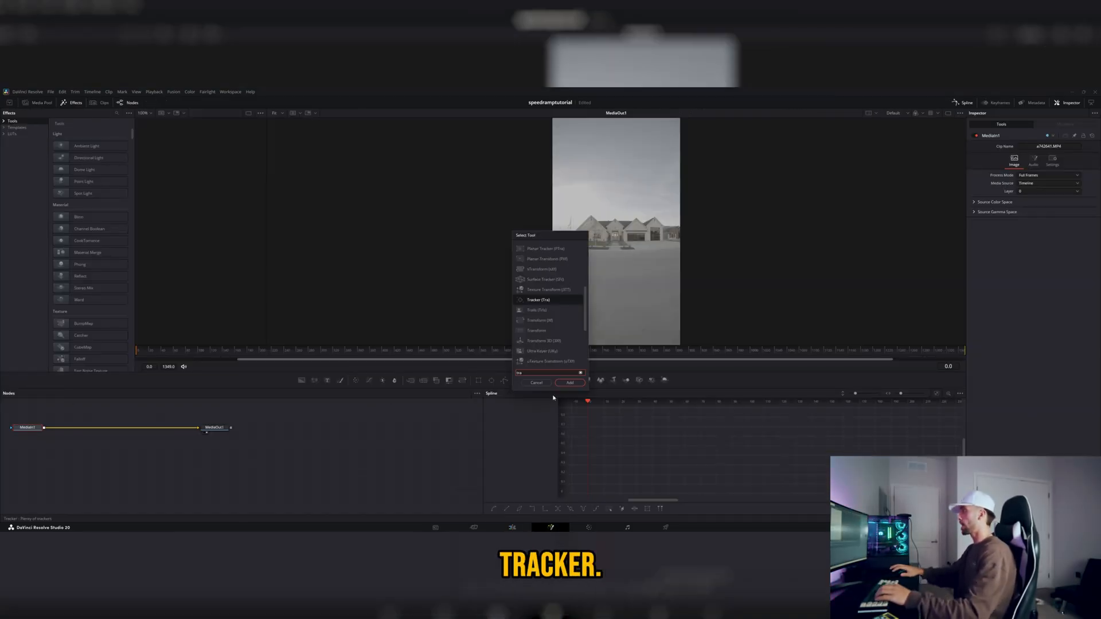
{"action": "key", "text": "Return"}
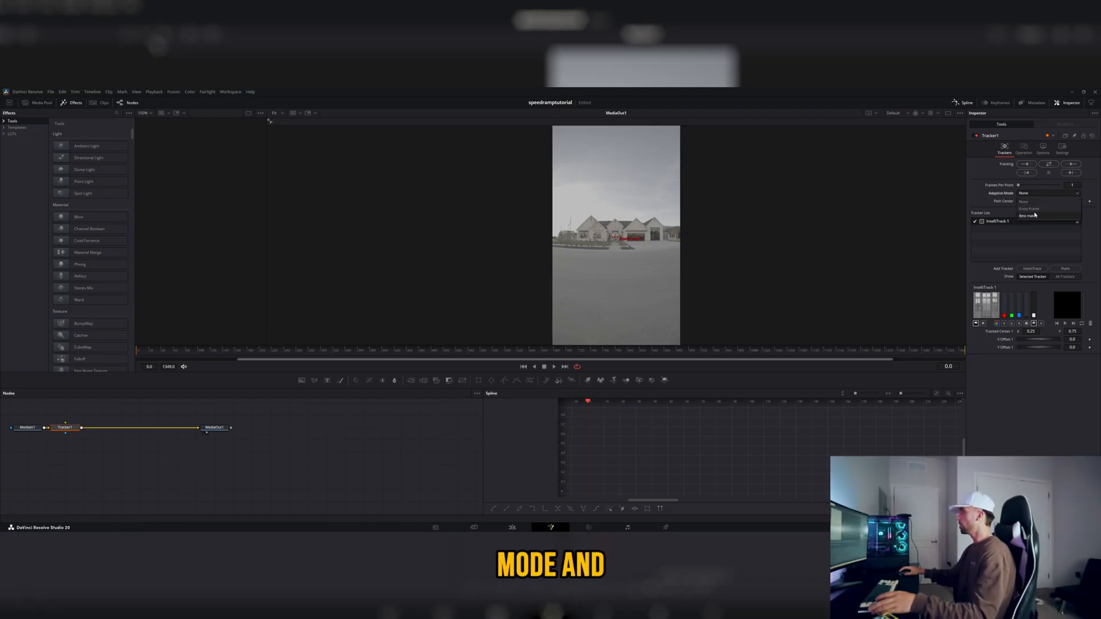
Set the tracker's adaptive mode to Best match and run the track on the building entrance
{"action": "left_click", "coordinate": [1028, 216]}
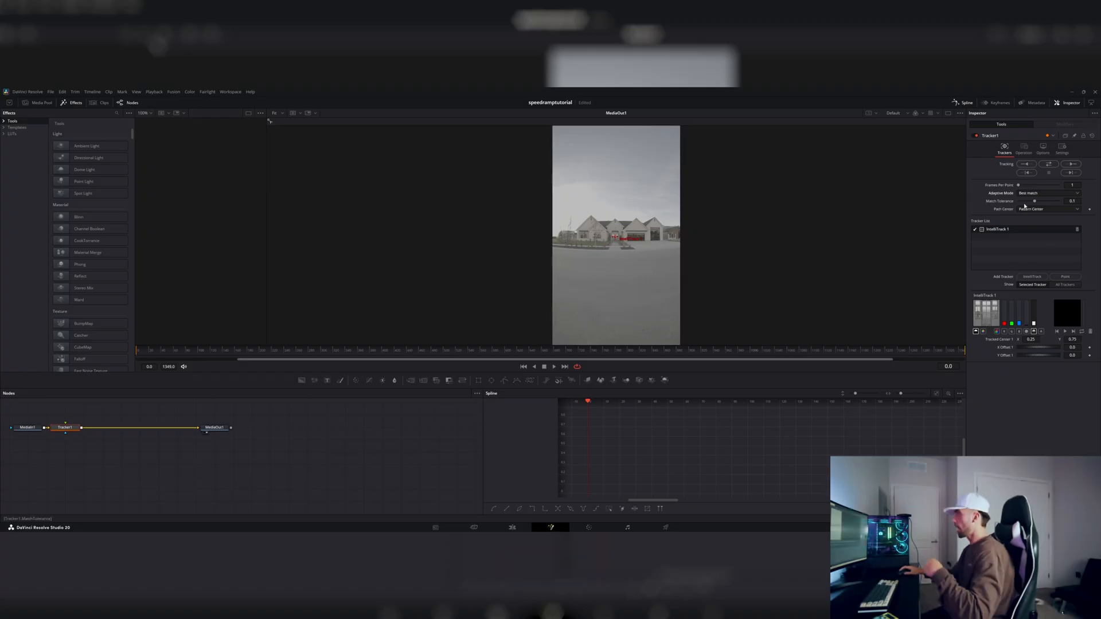
{"action": "left_click", "coordinate": [1049, 164]}
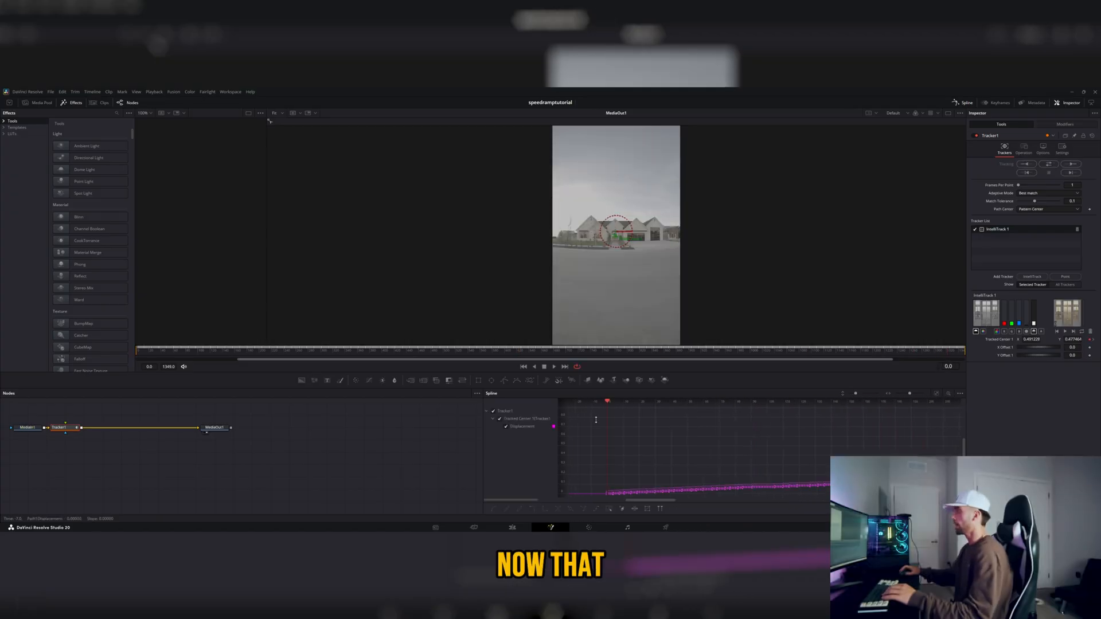
Set the tracker's operation to Match Move and its merge mode to BG only
{"action": "left_click", "coordinate": [1023, 149]}
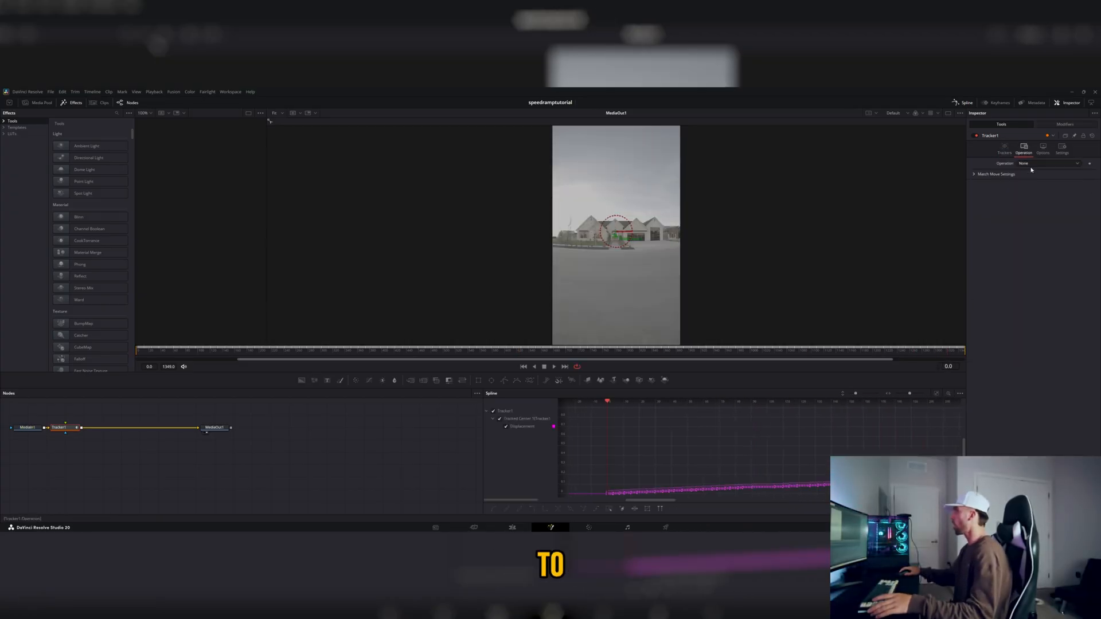
{"action": "left_click", "coordinate": [1033, 164]}
{"action": "left_click", "coordinate": [1028, 179]}
{"action": "left_click", "coordinate": [1035, 171]}
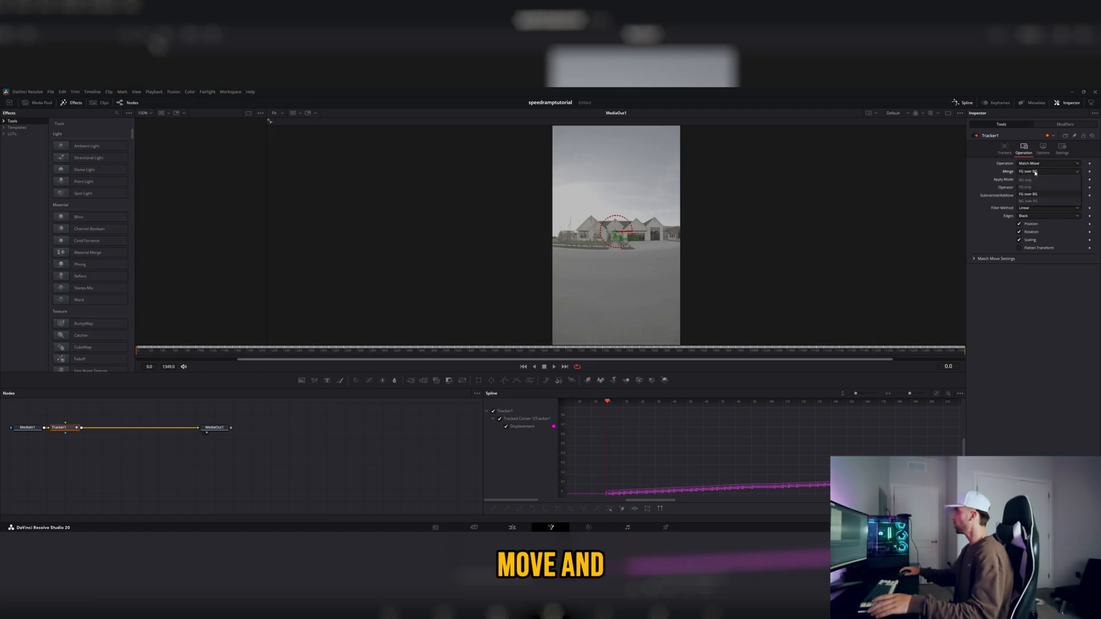
{"action": "left_click", "coordinate": [1029, 179]}
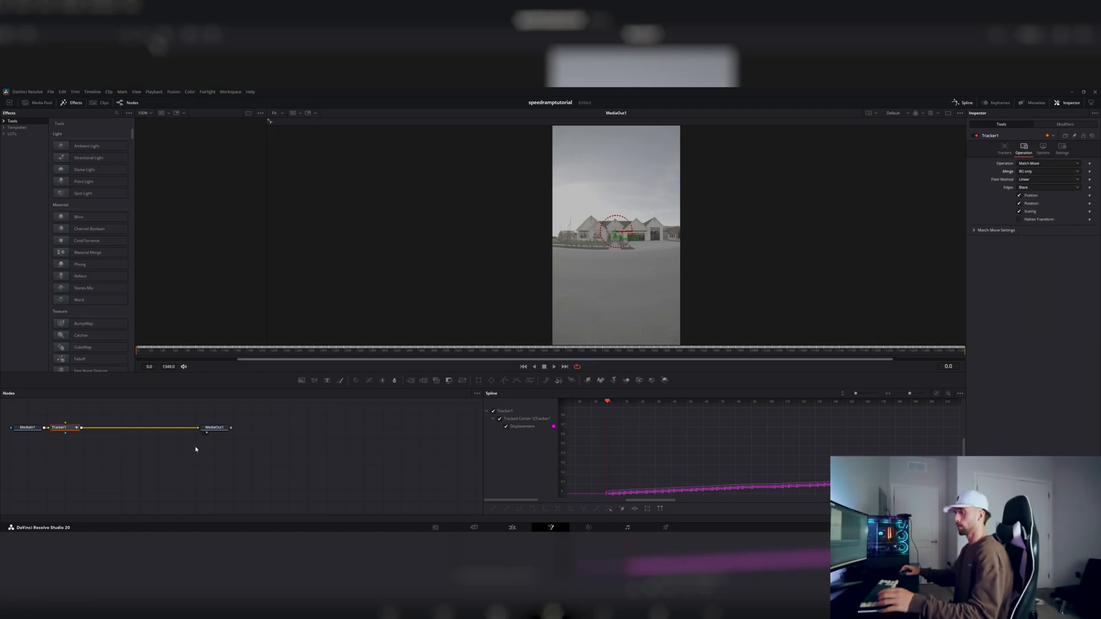
Insert a Transform node between the tracker and the MediaOut1 node
{"action": "key", "text": "shift+space"}
{"action": "type", "text": "tra"}
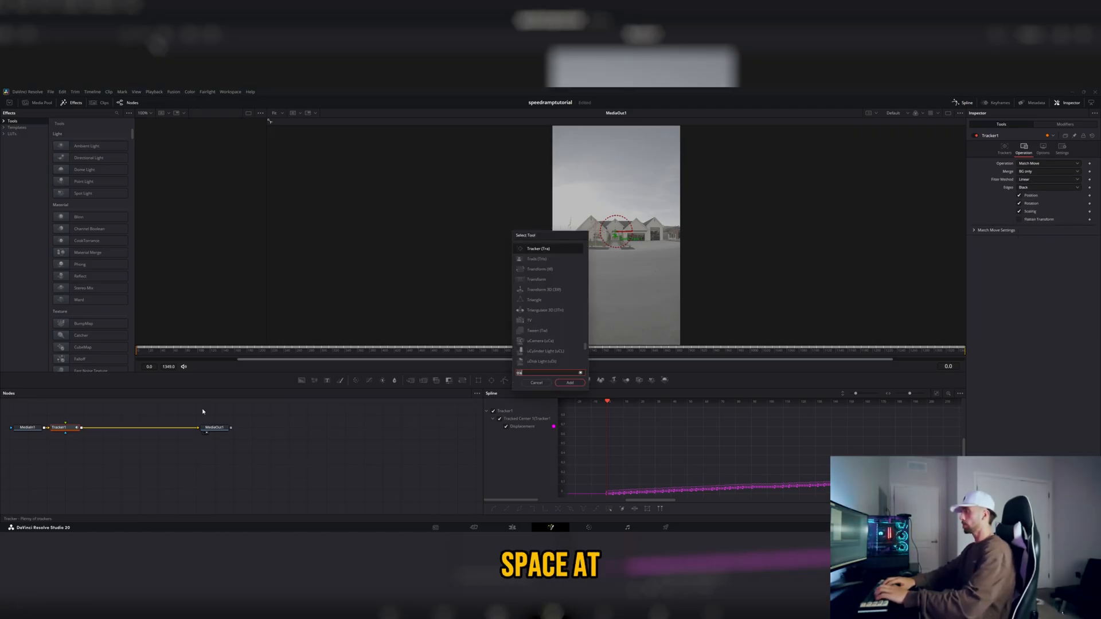
{"action": "type", "text": "xf"}
{"action": "key", "text": "Return"}
At the clip's last frame, shift the Transform's center X to 0.485 and increase its size to cover the black edges
{"action": "left_click", "coordinate": [191, 352]}
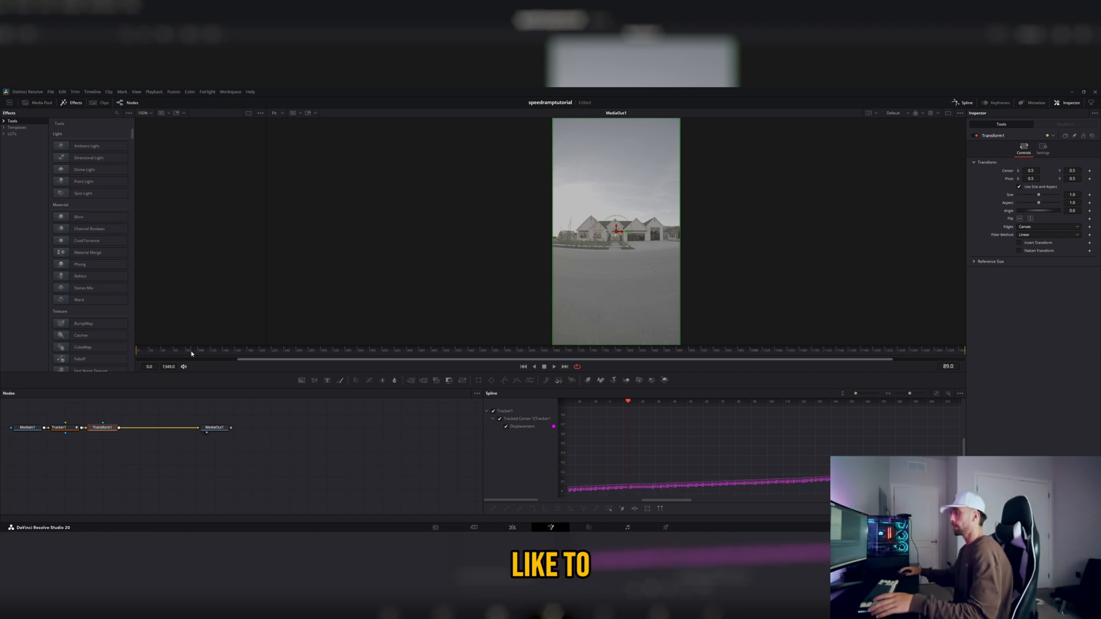
{"action": "left_click_drag", "start_coordinate": [191, 353], "coordinate": [1059, 364]}
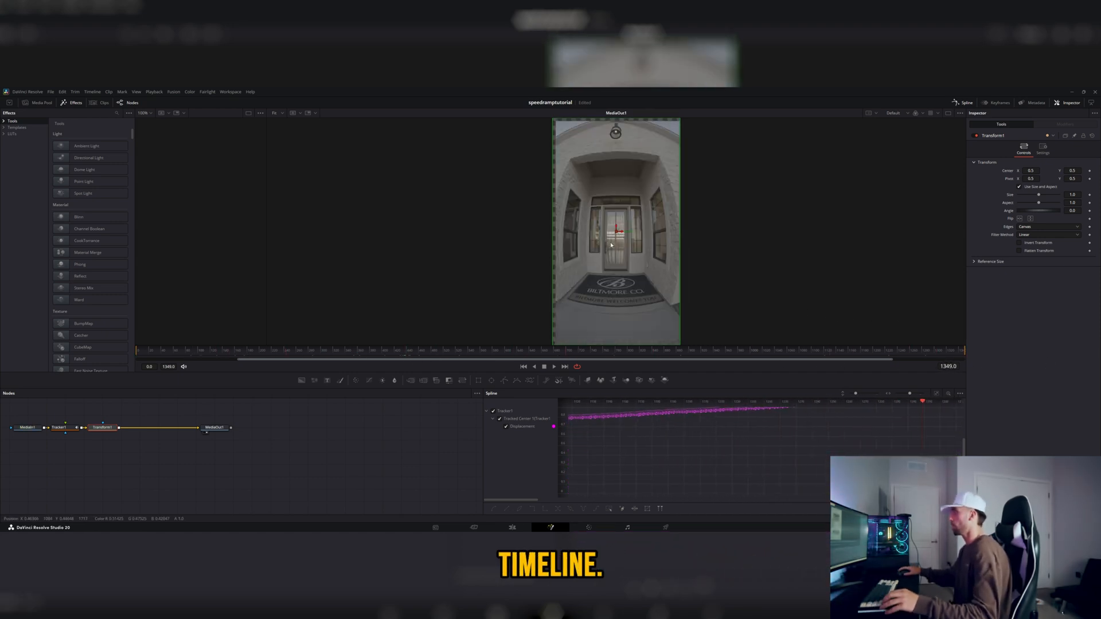
{"action": "scroll", "coordinate": [611, 244], "scroll_direction": "down", "scroll_amount": 3}
{"action": "mouse_move", "coordinate": [1034, 171]}
{"action": "left_mouse_down"}
{"action": "mouse_move", "coordinate": [1045, 169]}
{"action": "mouse_move", "coordinate": [1024, 171]}
{"action": "left_mouse_up"}
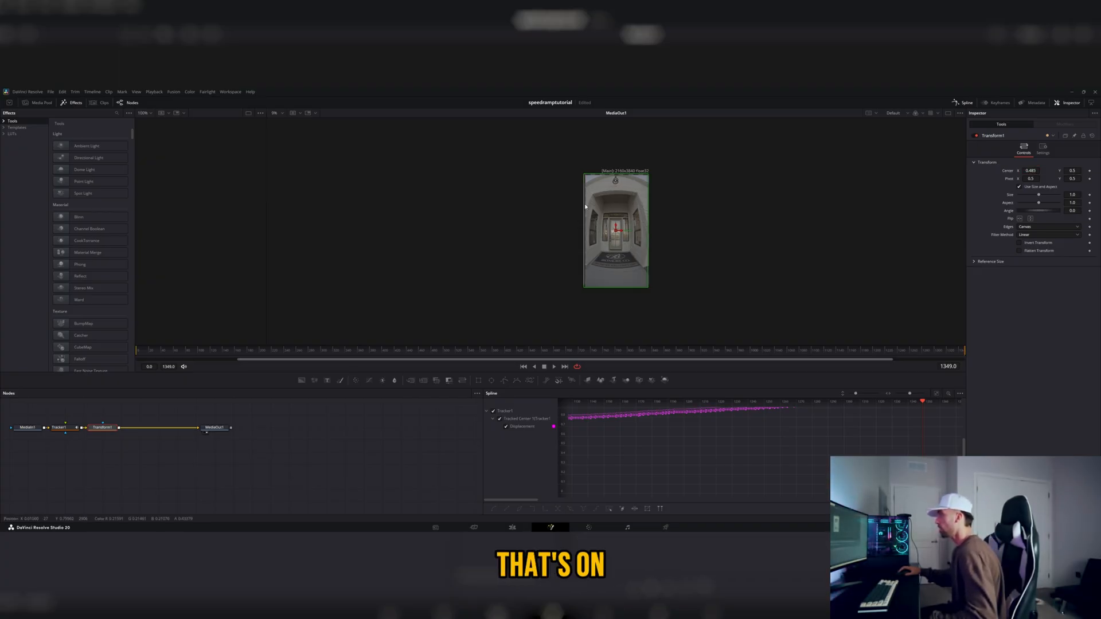
{"action": "scroll", "coordinate": [584, 205], "scroll_direction": "up", "scroll_amount": 3}
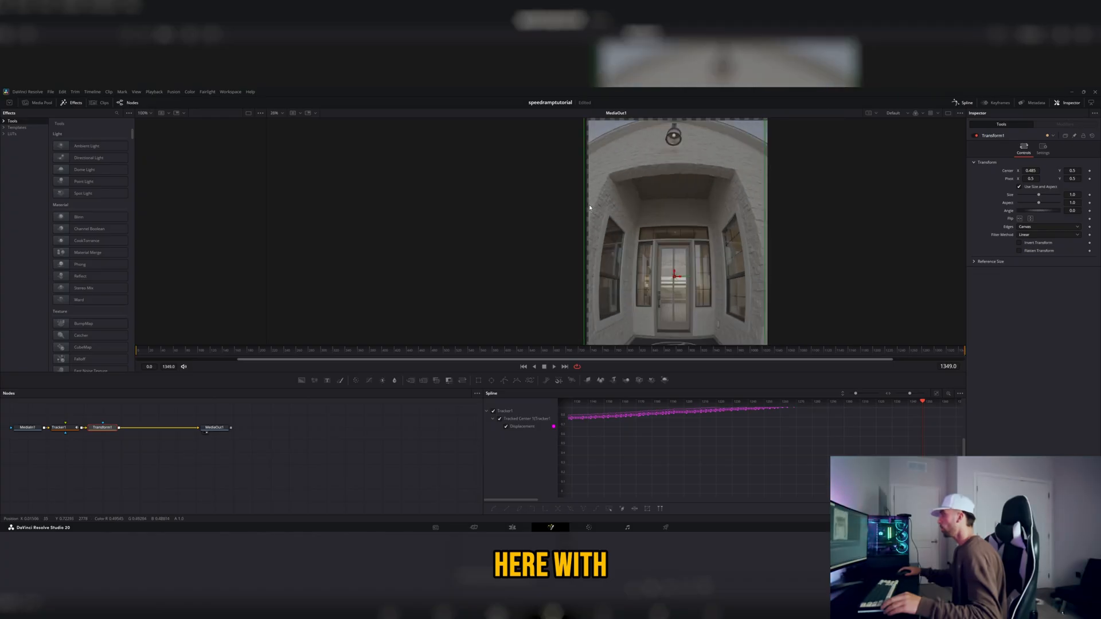
{"action": "scroll", "coordinate": [780, 267], "scroll_direction": "down", "scroll_amount": 3}
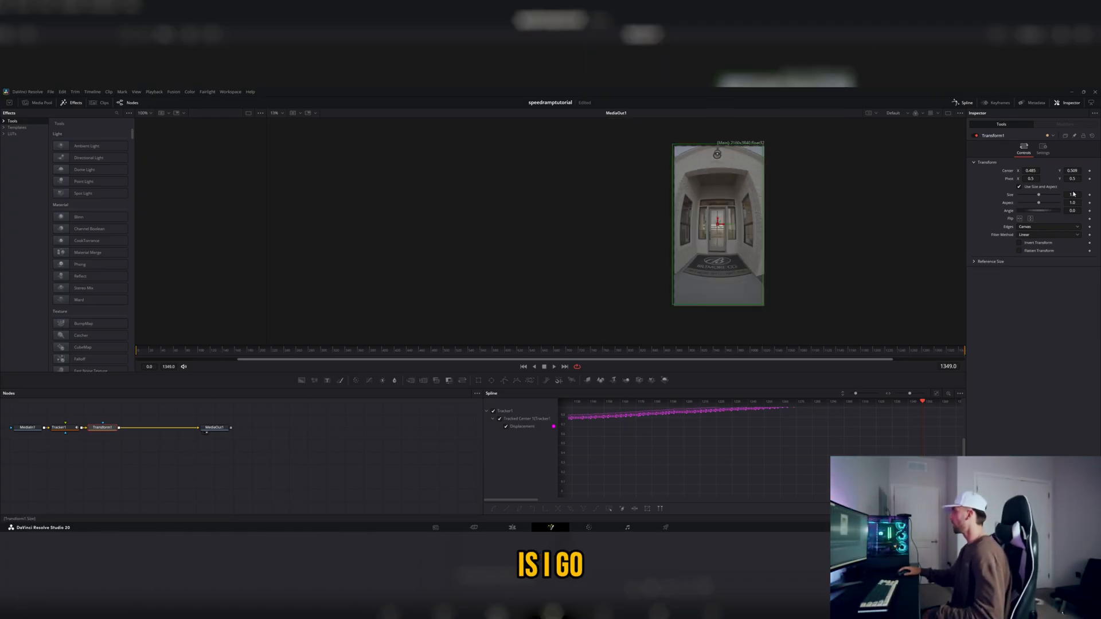
{"action": "left_click_drag", "start_coordinate": [1072, 194], "coordinate": [1091, 195]}
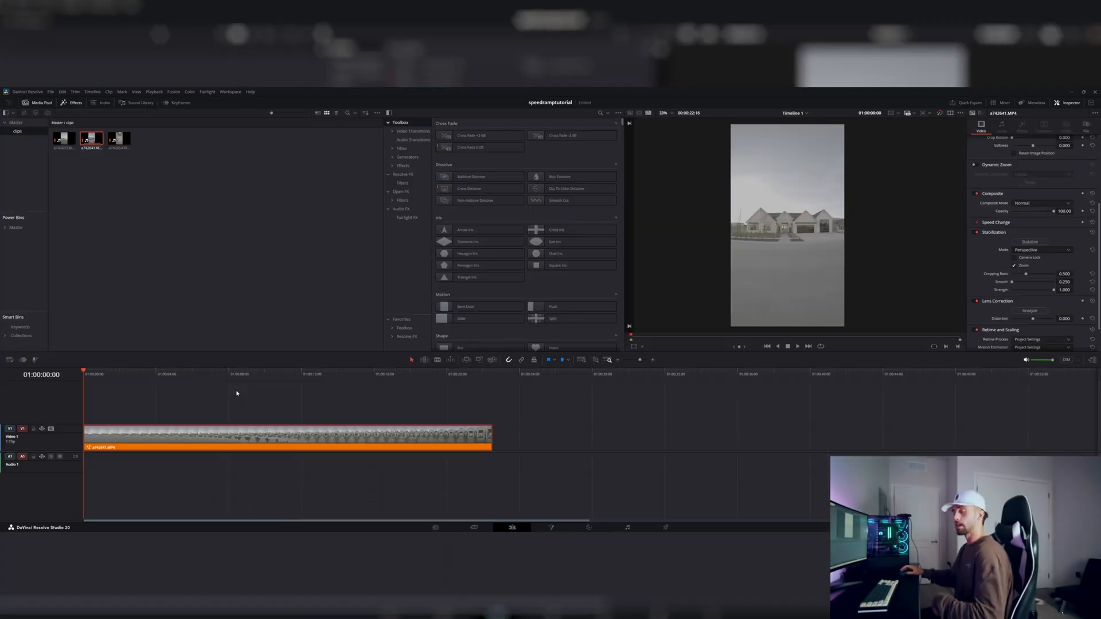
Convert the stabilized clip on the Edit page timeline into a compound clip with the default name
{"action": "right_click", "coordinate": [129, 430]}
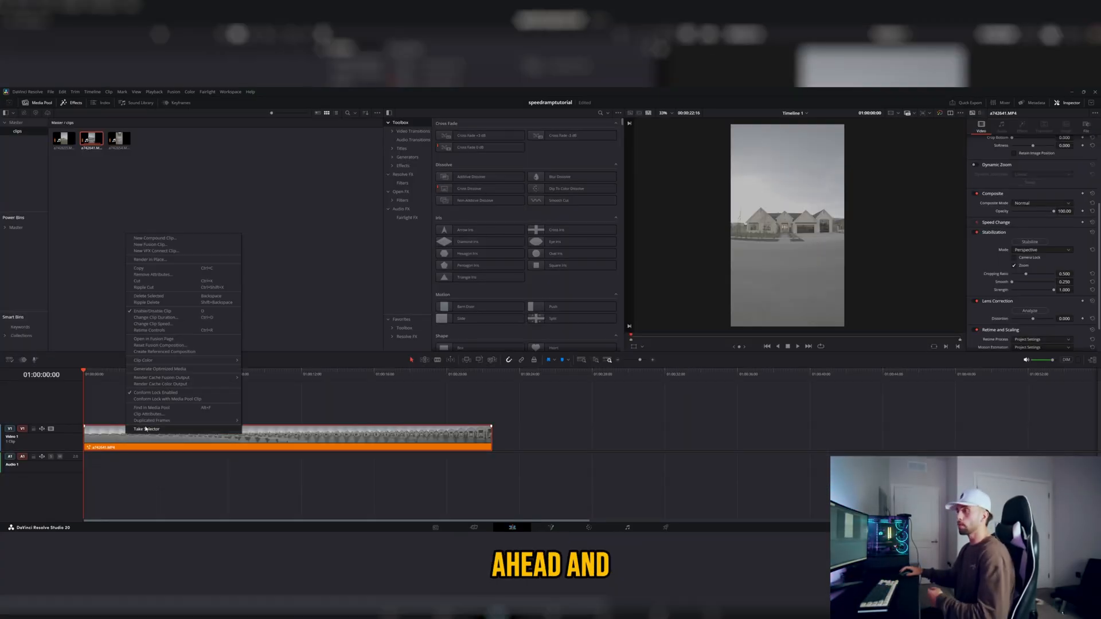
{"action": "left_click", "coordinate": [187, 242]}
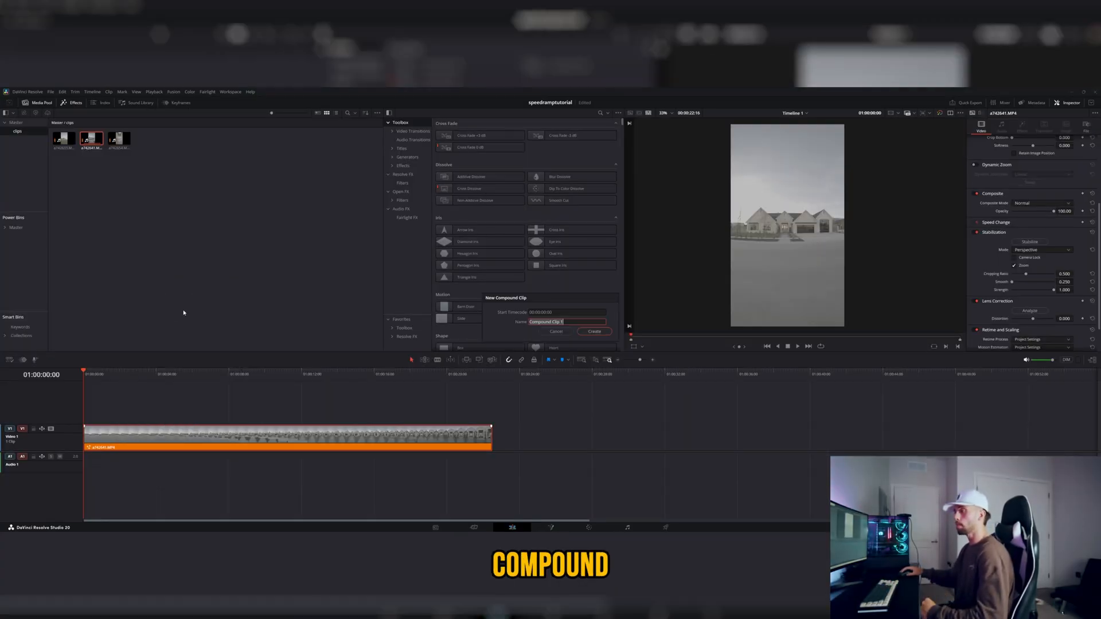
{"action": "left_click", "coordinate": [594, 332]}
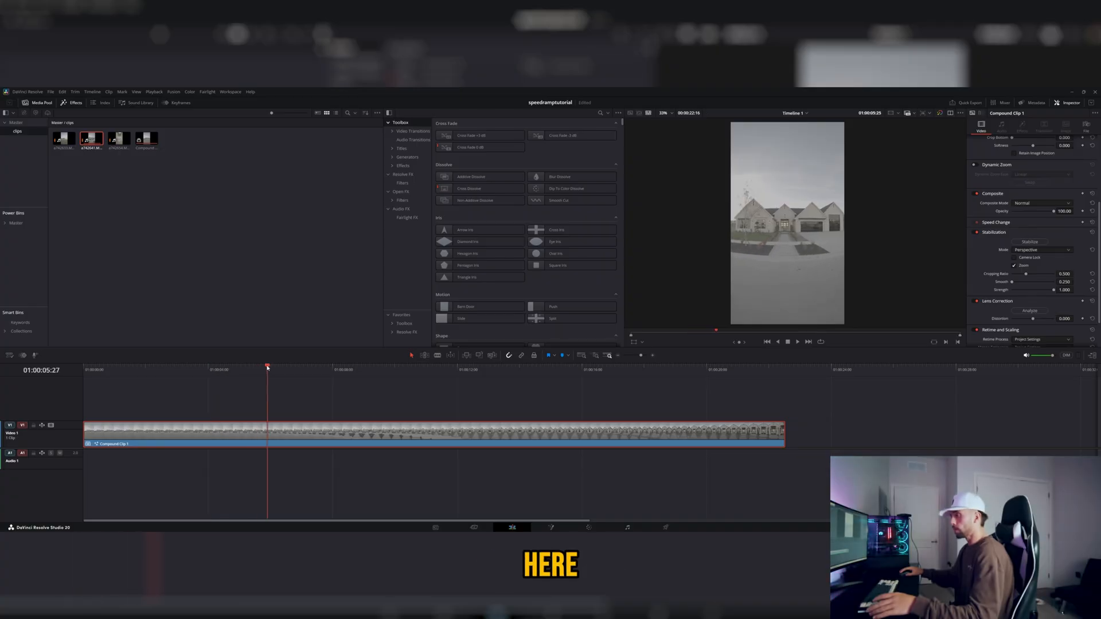
Add a timeline marker at 01:00:06:00
{"action": "left_click_drag", "start_coordinate": [267, 368], "coordinate": [271, 367]}
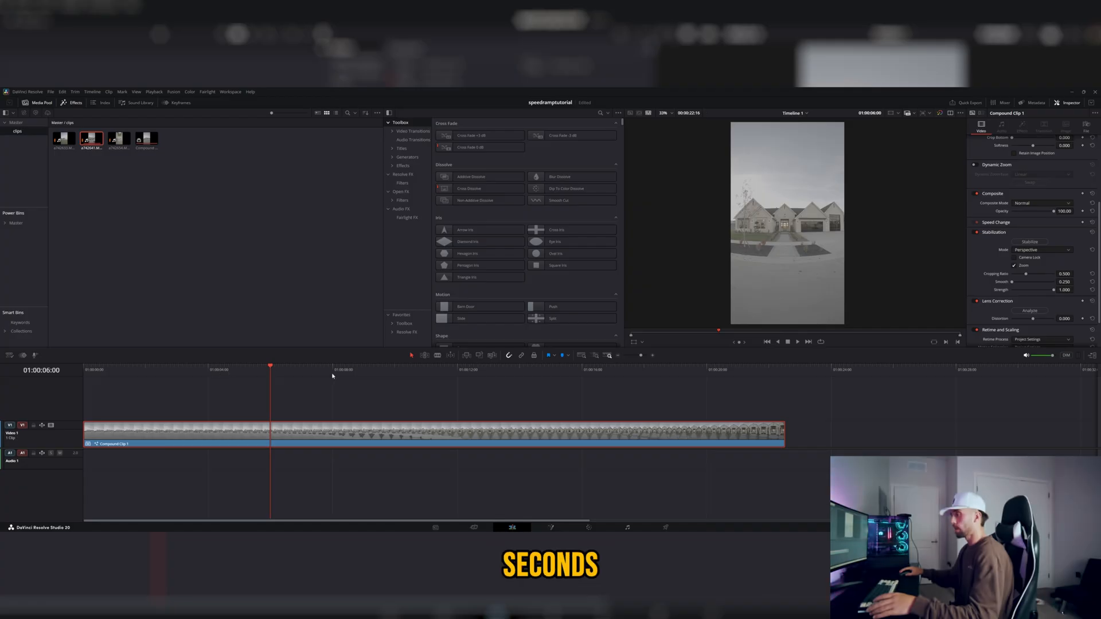
{"action": "left_click", "coordinate": [288, 396]}
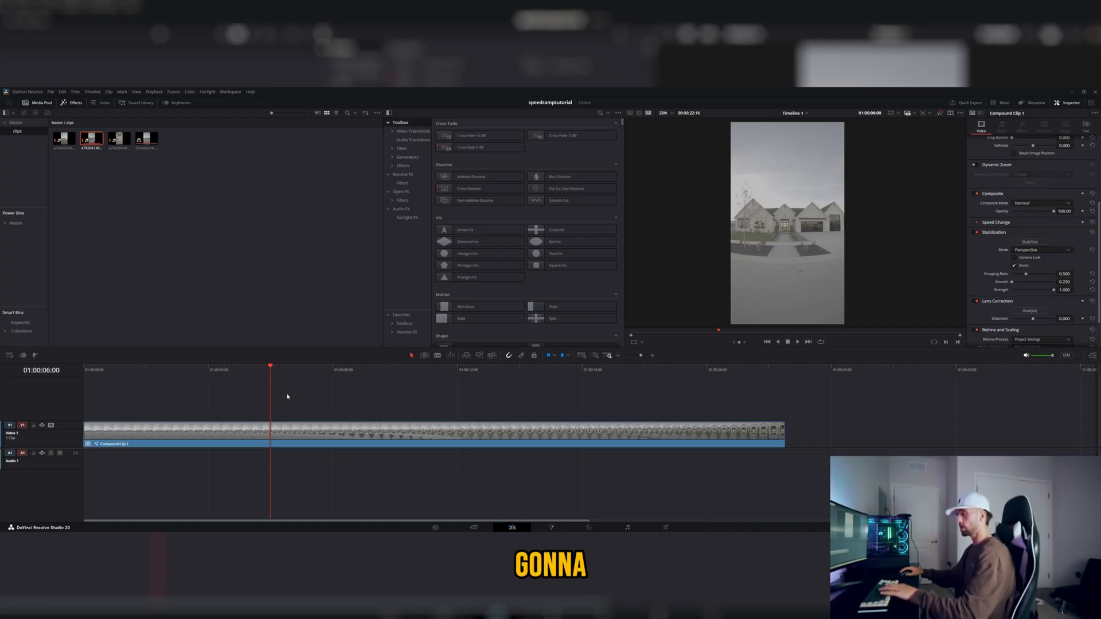
{"action": "key", "text": "m"}
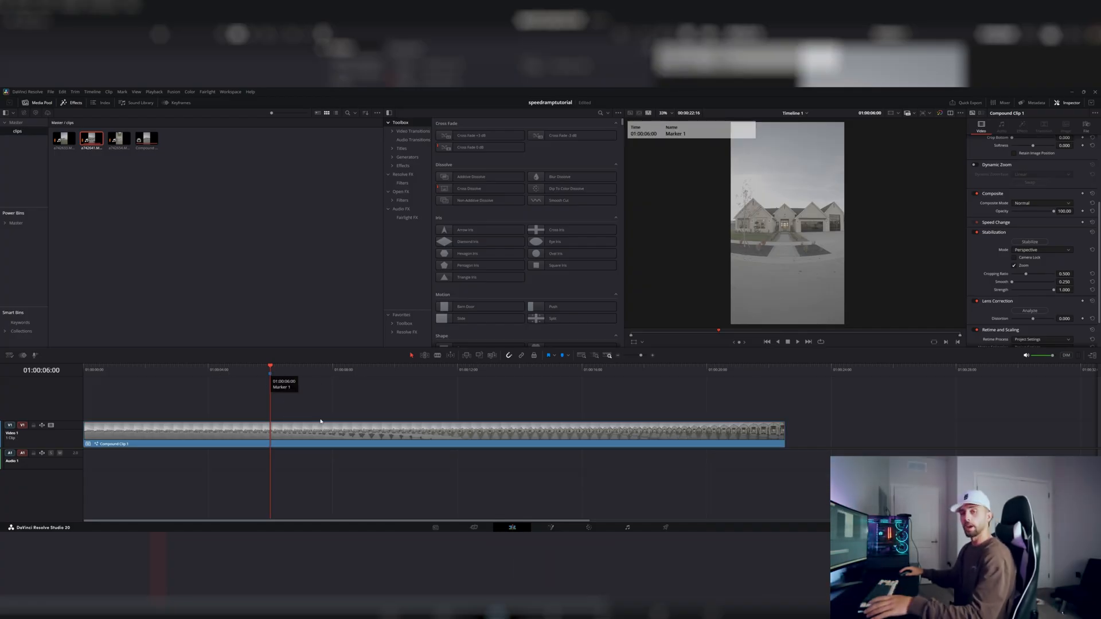
Split the compound clip at the 01:00:06:00 marker and delete the part after it
{"action": "left_click", "coordinate": [276, 426]}
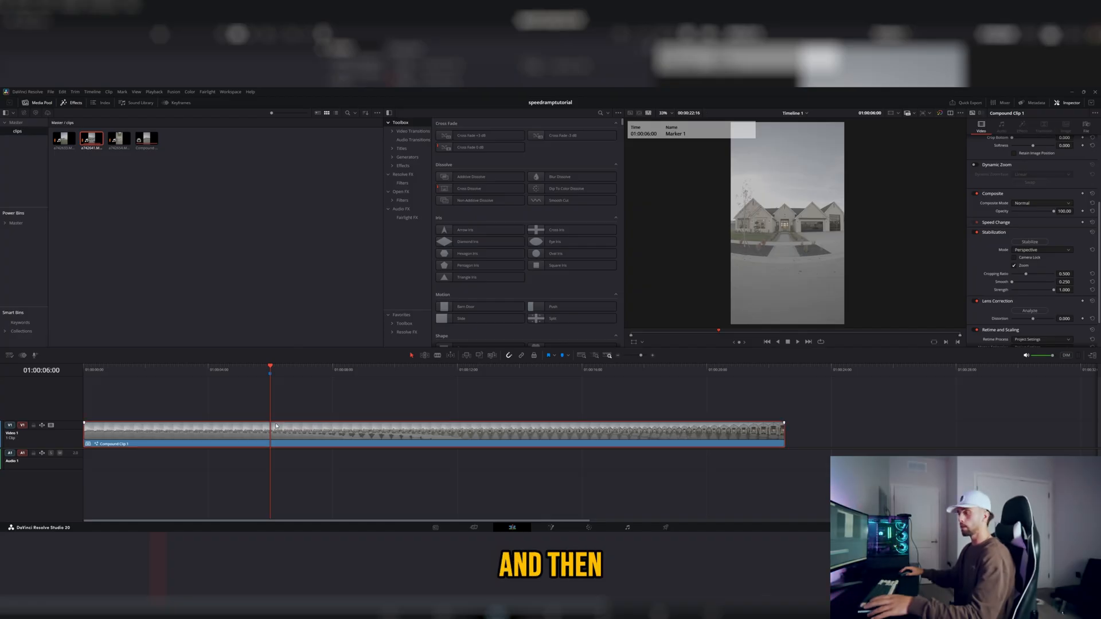
{"action": "key", "text": "ctrl+b"}
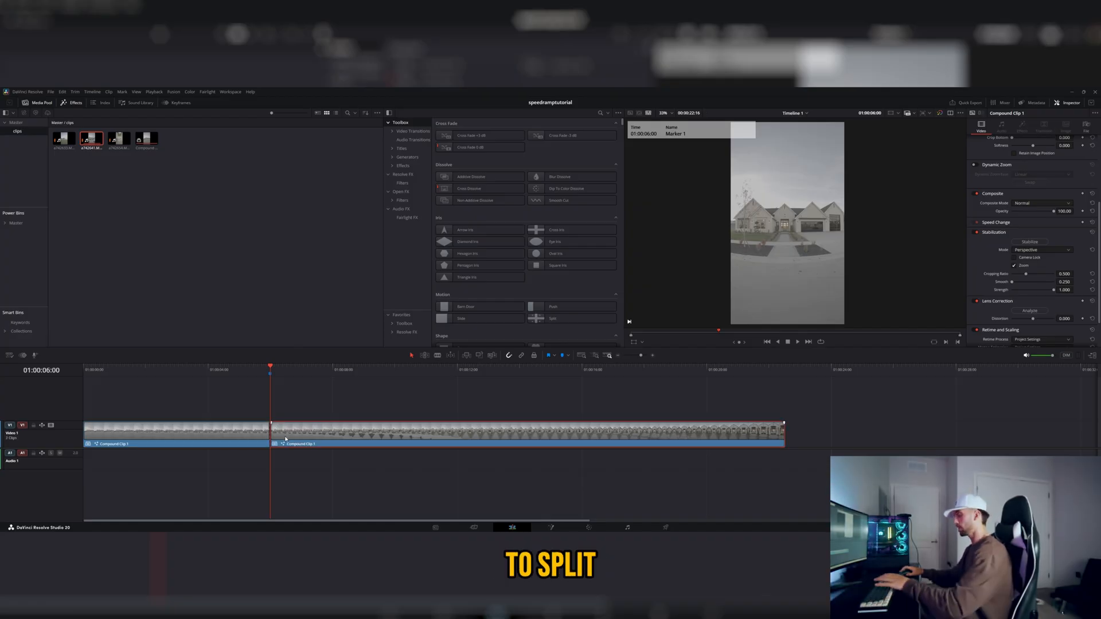
{"action": "key", "text": "Delete"}
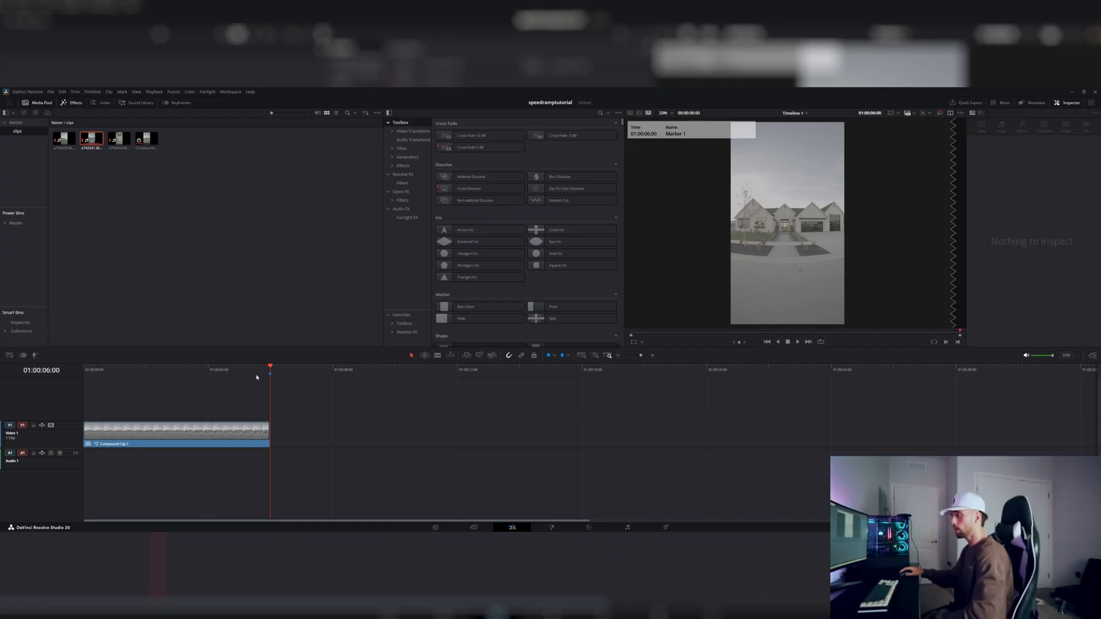
Add a second timeline marker at the start of the clip, 01:00:00:00
{"action": "key", "text": "Home"}
{"action": "key", "text": "m"}
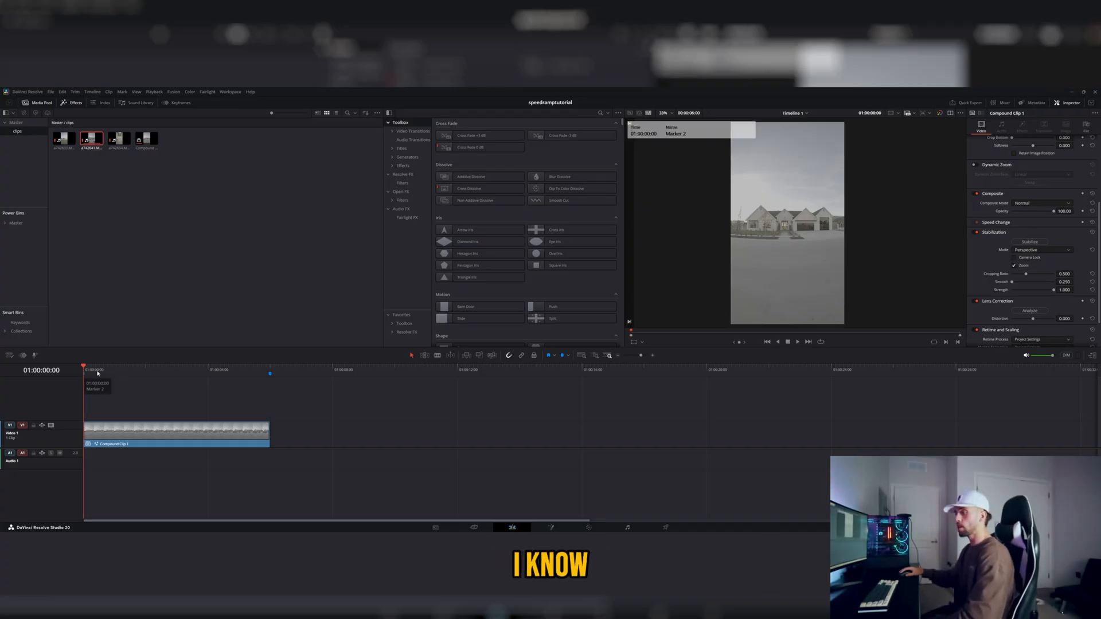
{"action": "left_click_drag", "start_coordinate": [171, 374], "coordinate": [270, 373]}
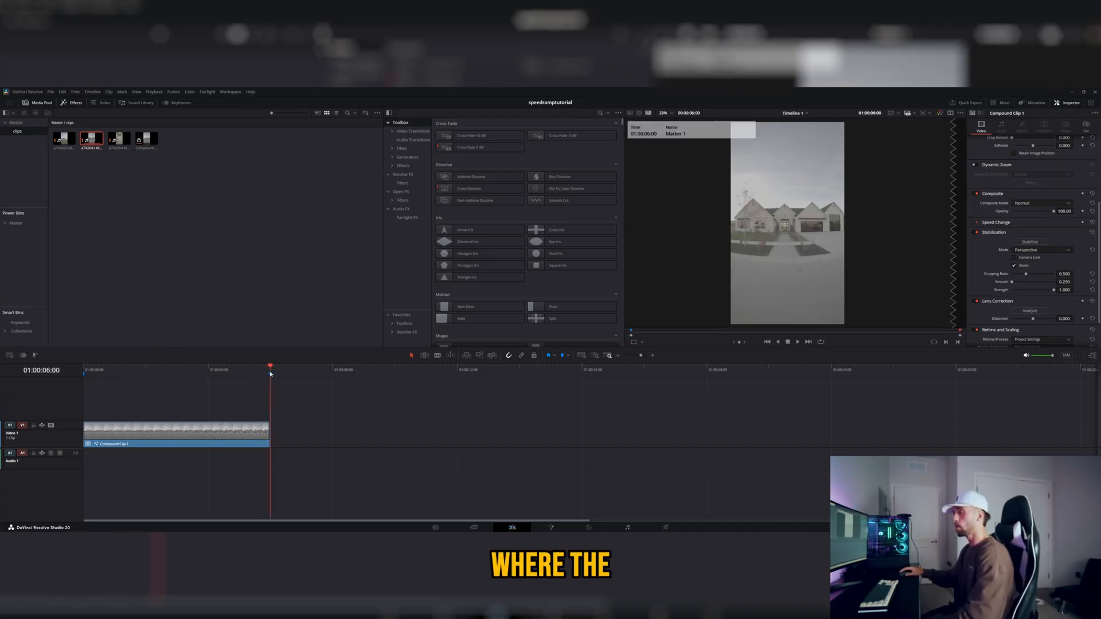
{"action": "left_click", "coordinate": [172, 372]}
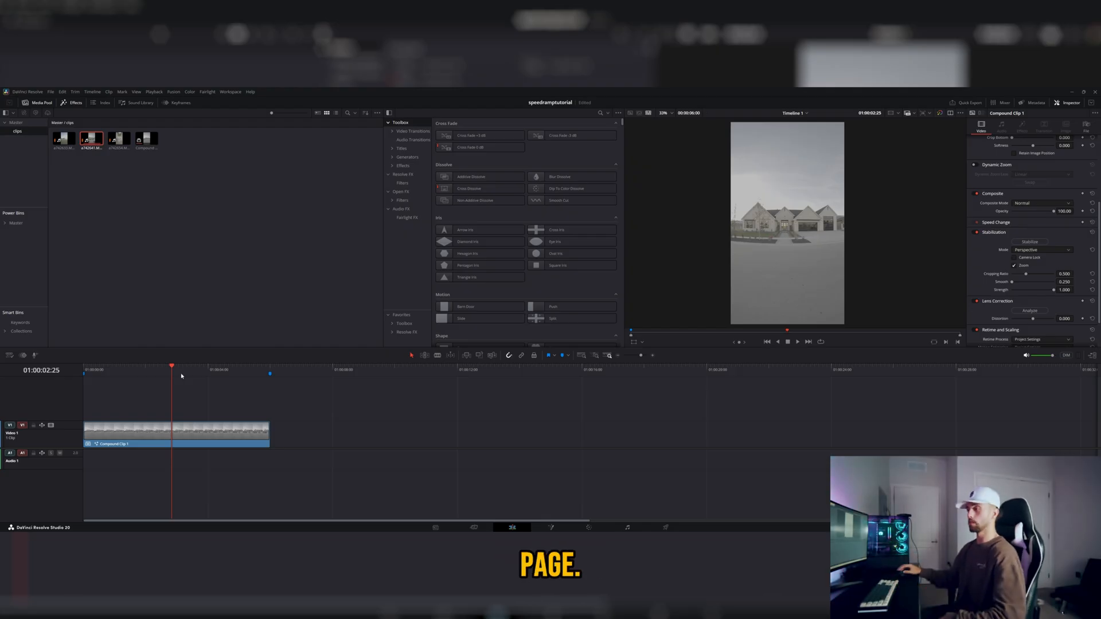
Open the compound clip in Fusion at its first frame and insert a Time Stretcher node after MediaIn1
{"action": "key", "text": "Home"}
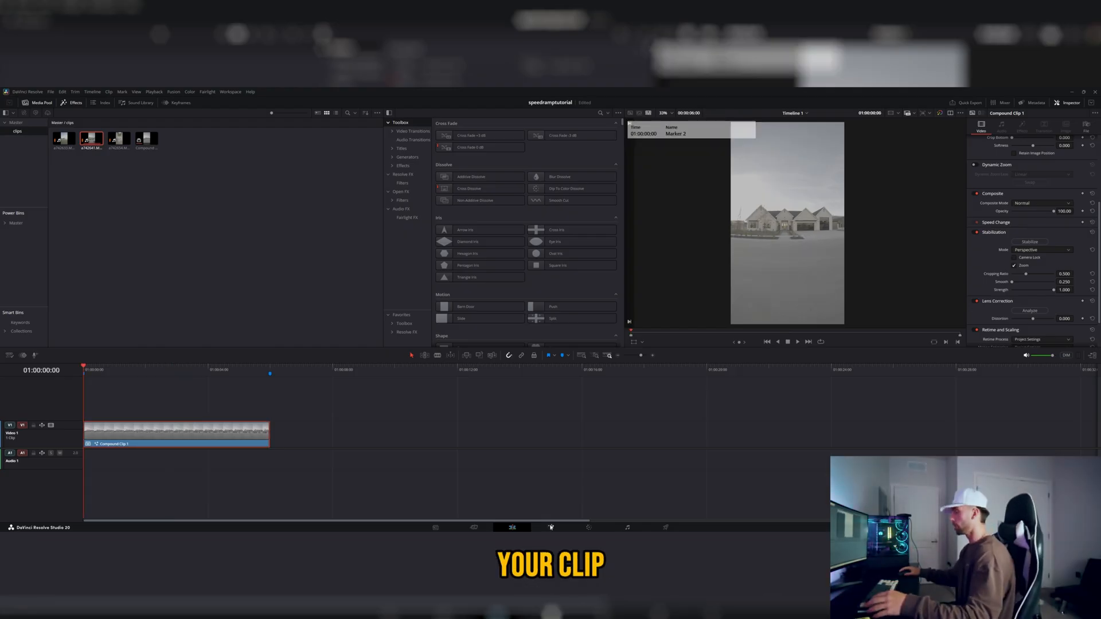
{"action": "key", "text": "shift+5"}
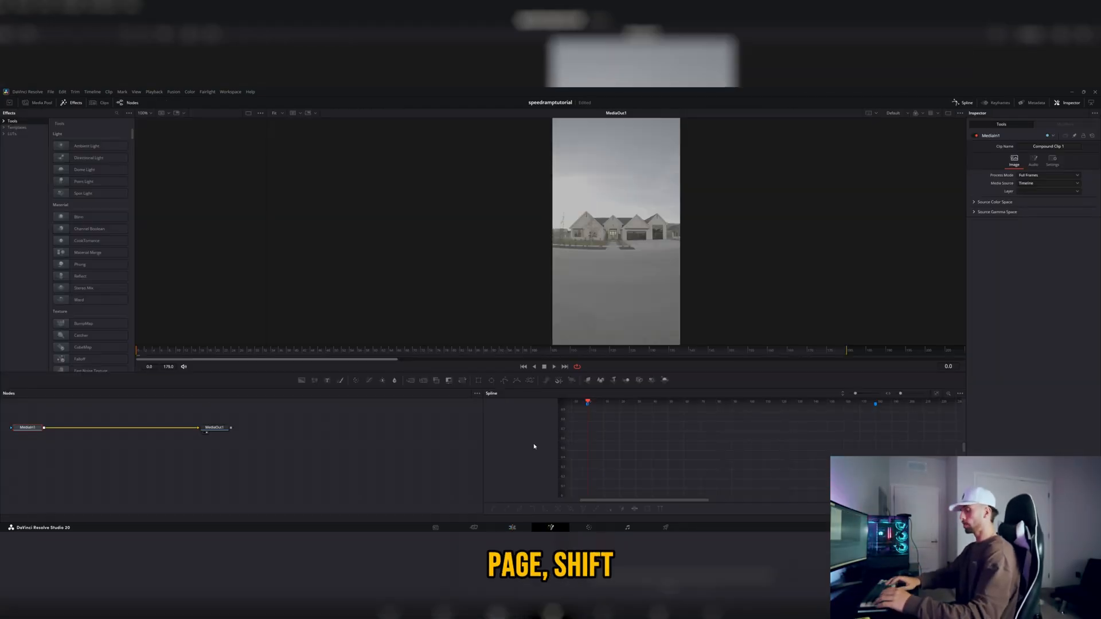
{"action": "key", "text": "shift+space"}
{"action": "type", "text": "time stre"}
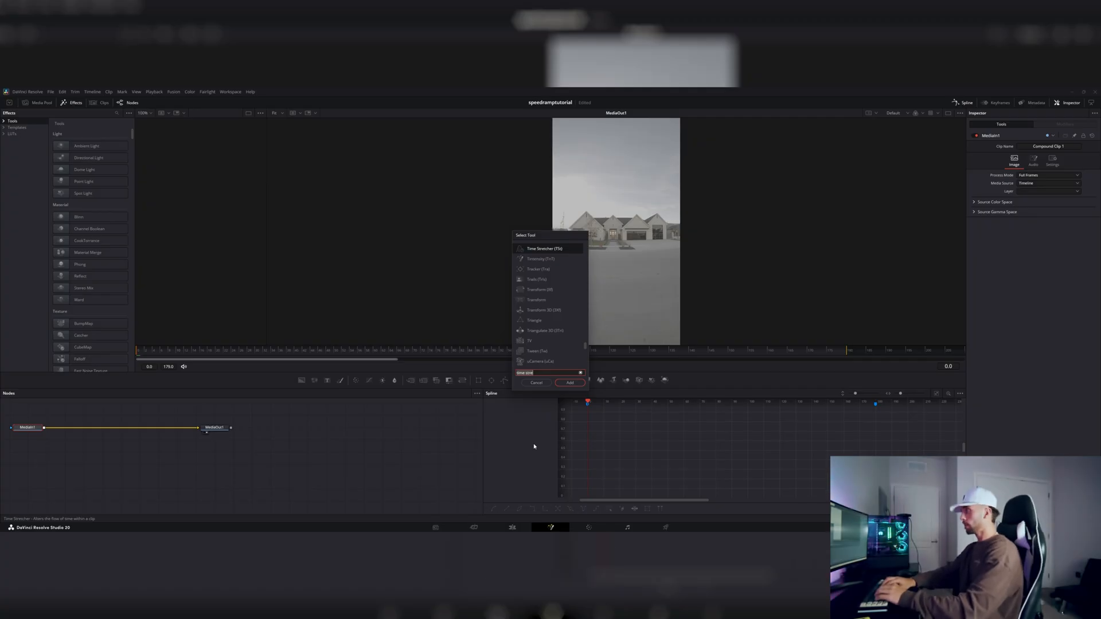
{"action": "key", "text": "BackSpace"}
{"action": "key", "text": "BackSpace"}
{"action": "key", "text": "BackSpace"}
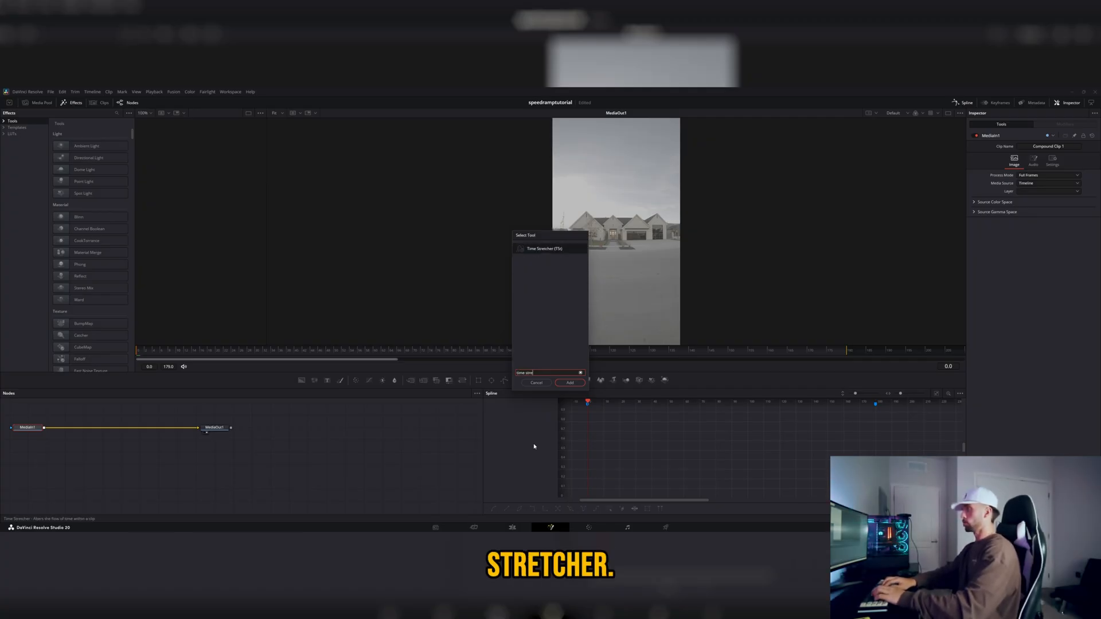
{"action": "key", "text": "Return"}
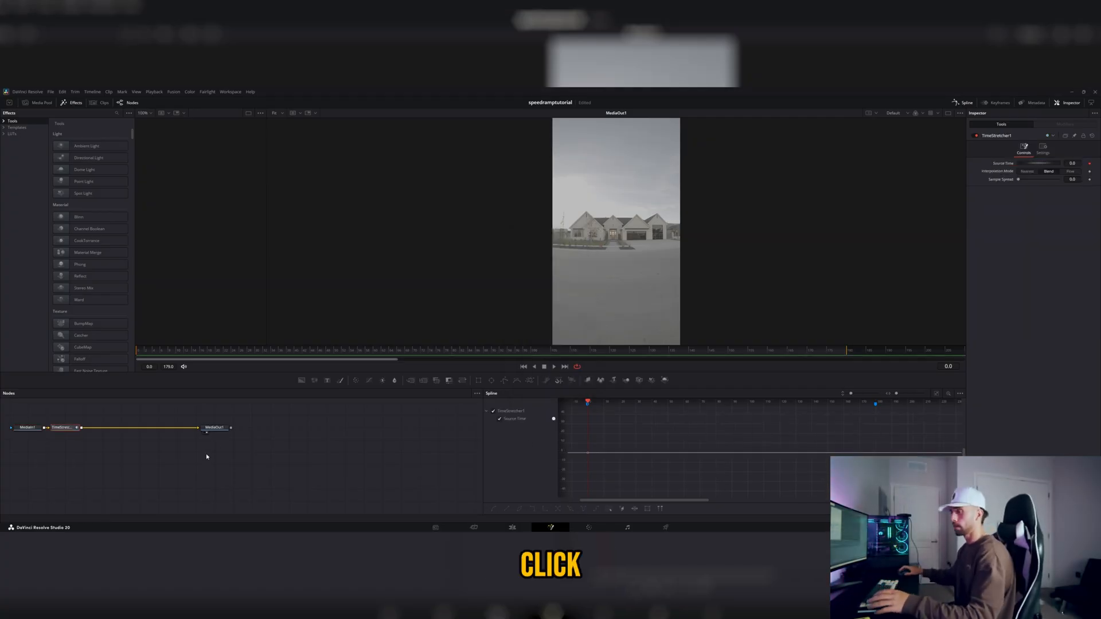
{"action": "scroll", "coordinate": [644, 427], "scroll_direction": "down", "scroll_amount": 2}
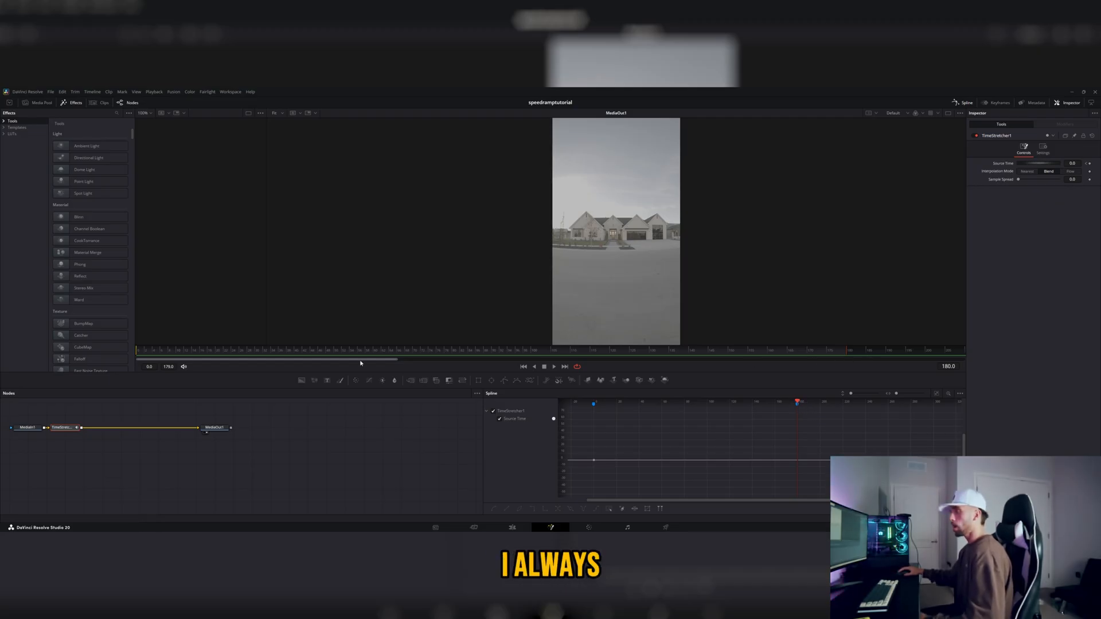
{"action": "left_click_drag", "start_coordinate": [234, 361], "coordinate": [825, 374]}
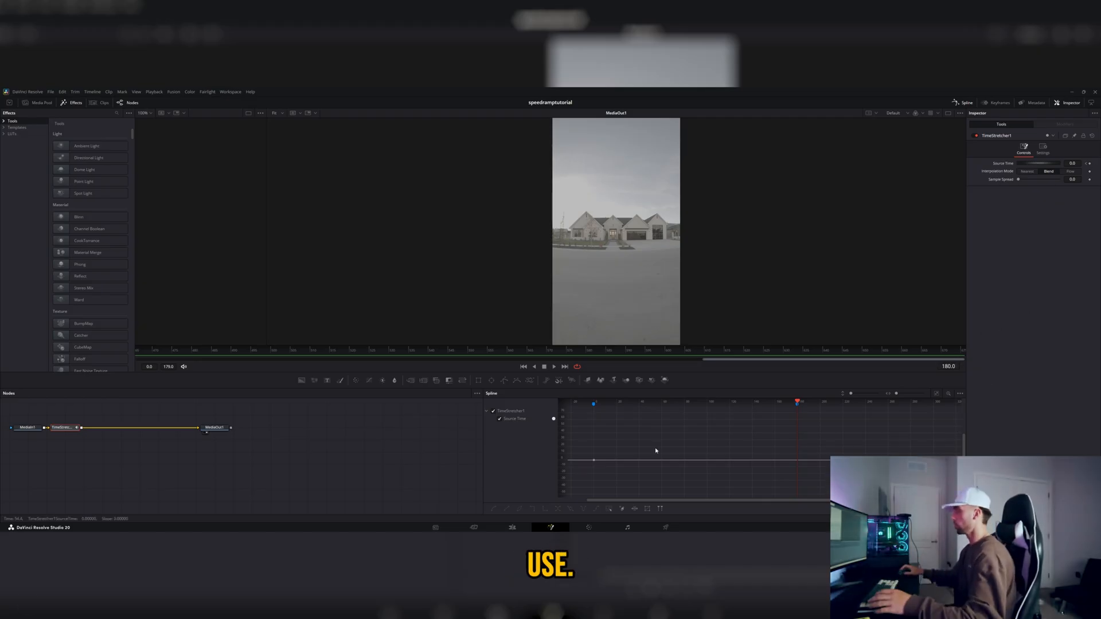
Add a Source Time keyframe of 670 at frame 180 on the Time Stretcher and fit the curve in the spline view
{"action": "left_click", "coordinate": [1090, 164]}
{"action": "double_click", "coordinate": [1076, 163]}
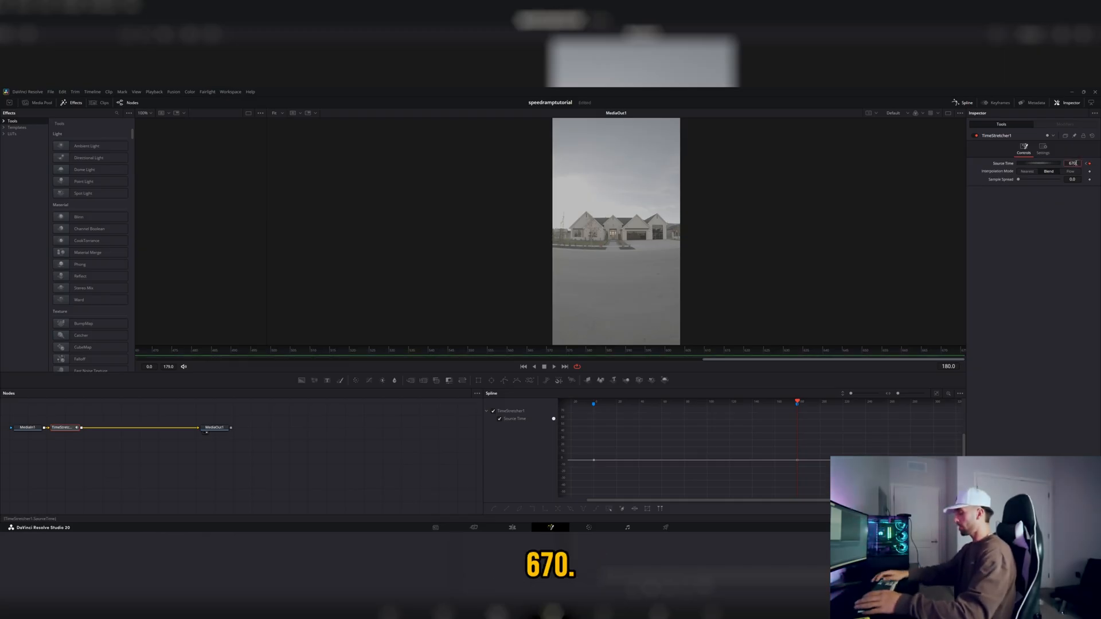
{"action": "key", "text": "Tab"}
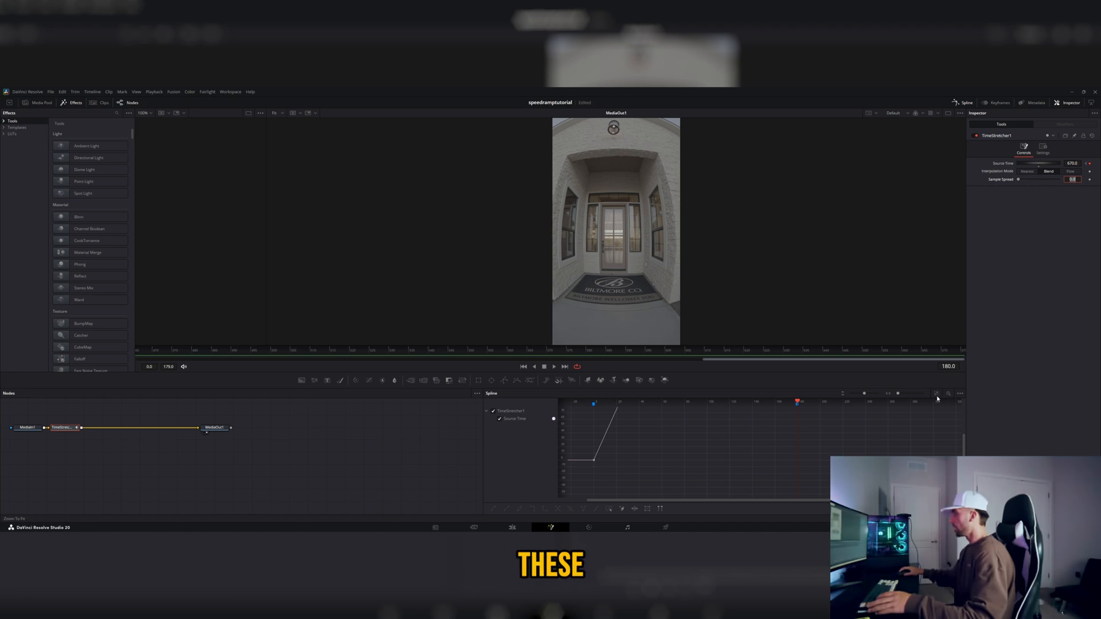
{"action": "left_click", "coordinate": [937, 395]}
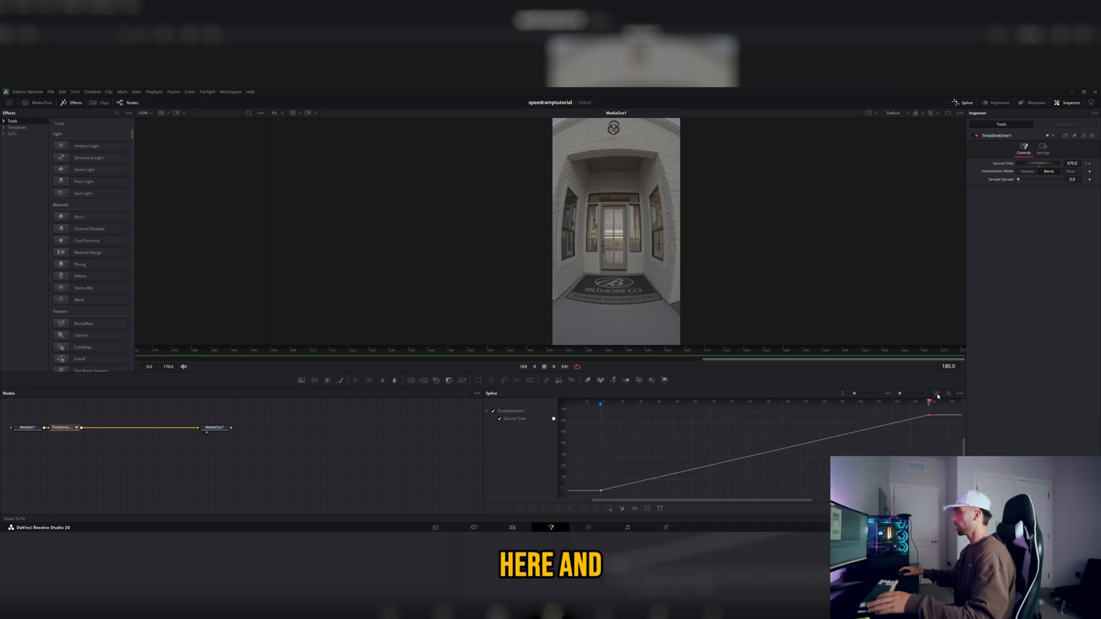
Smooth both Source Time keyframes and bend their handles so the ramp runs fast at both ends and slow in the middle
{"action": "left_click_drag", "start_coordinate": [591, 494], "coordinate": [1000, 379]}
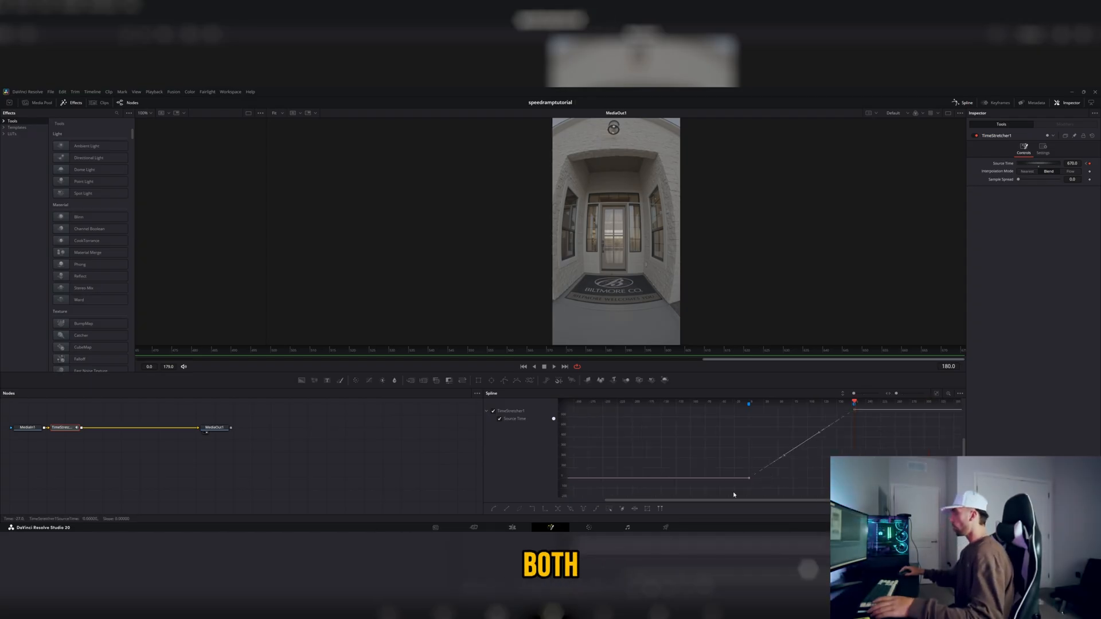
{"action": "key", "text": "s"}
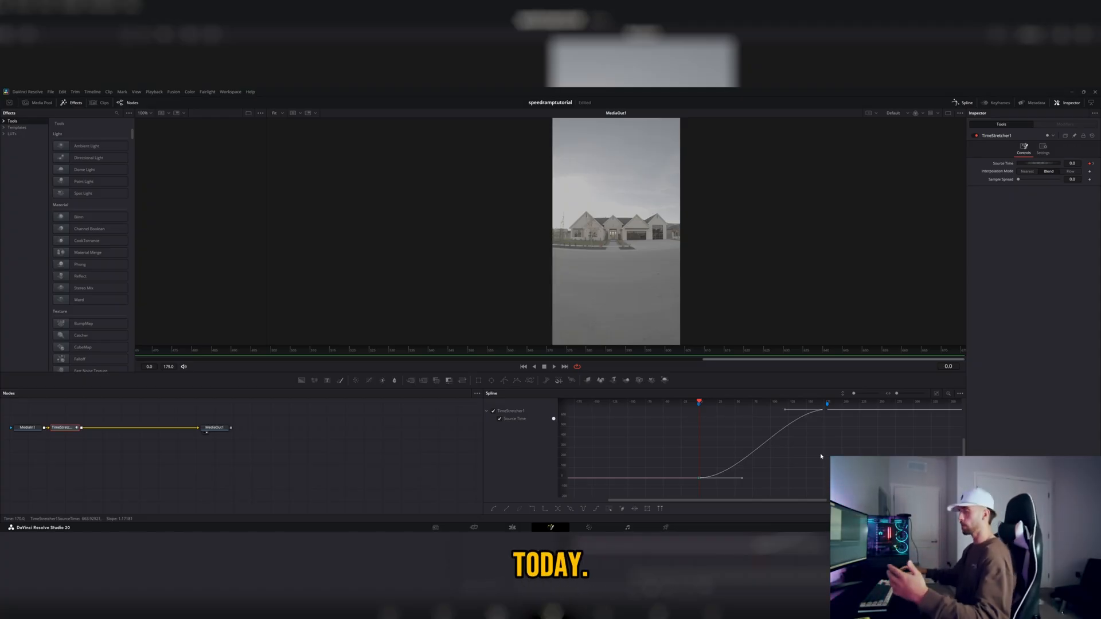
{"action": "left_click_drag", "start_coordinate": [742, 478], "coordinate": [727, 450]}
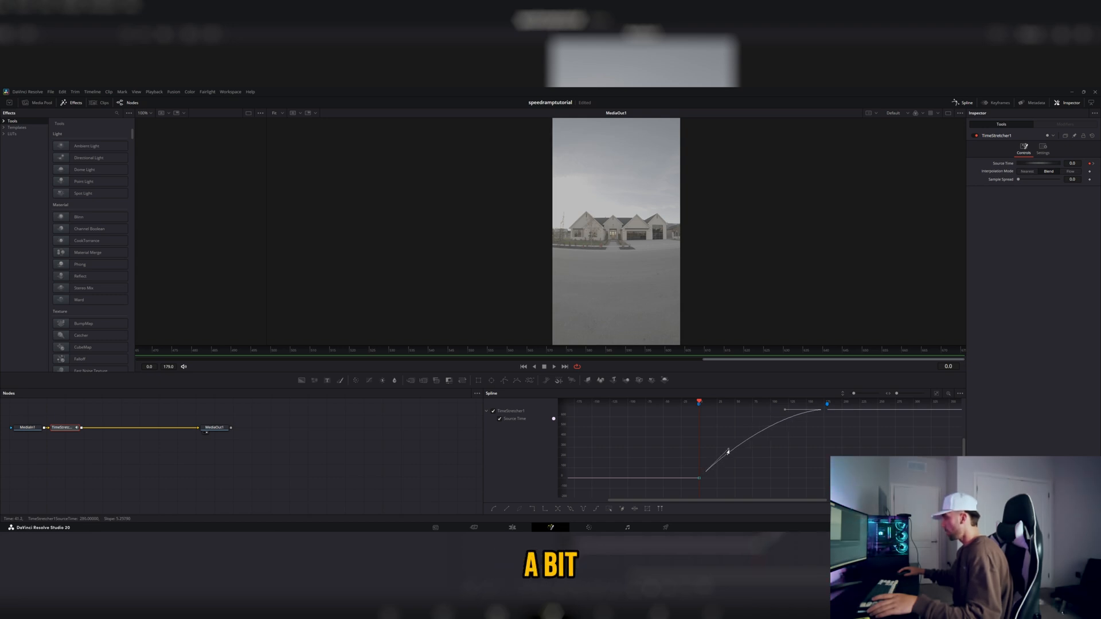
{"action": "left_click_drag", "start_coordinate": [783, 411], "coordinate": [789, 461]}
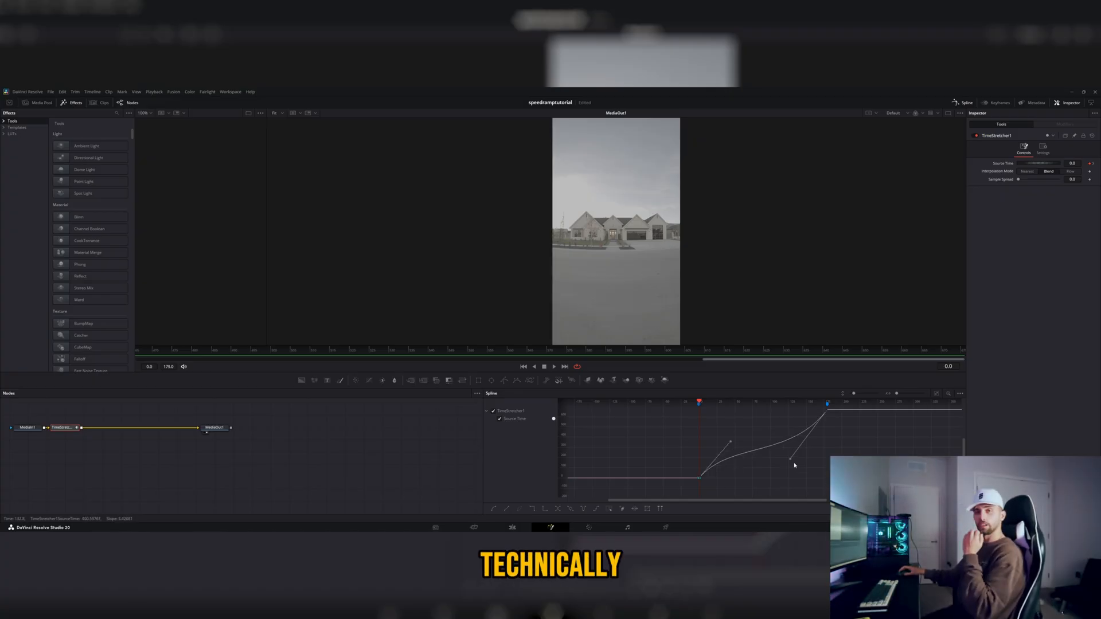
Play back the ramped exterior clip on the Edit page and review its transition into the interior clip
{"action": "key", "text": "shift+4"}
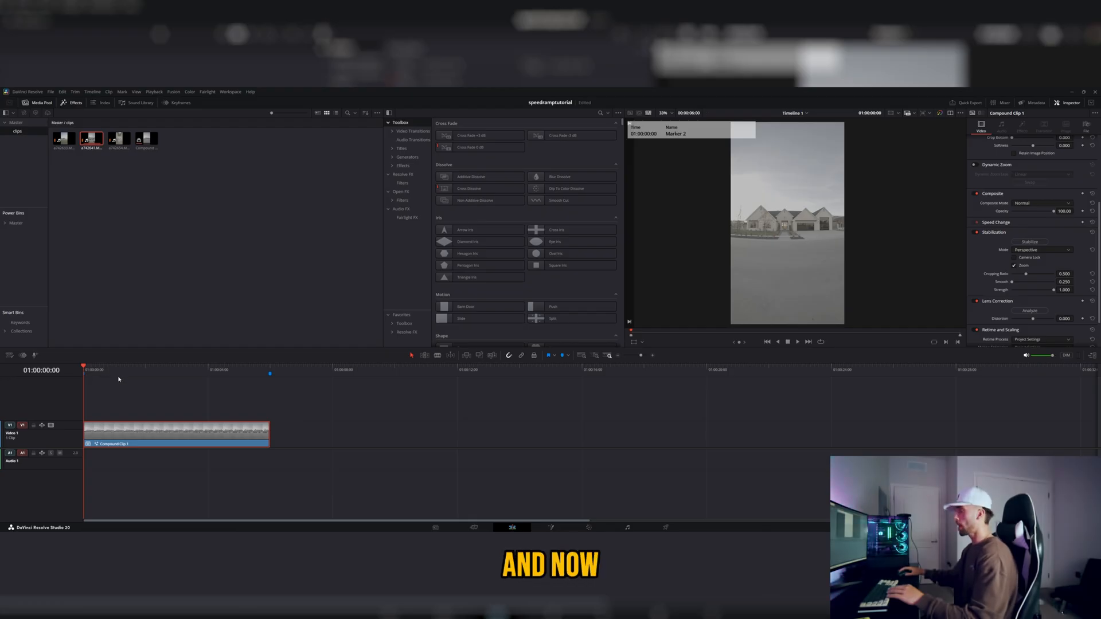
{"action": "key", "text": "space"}
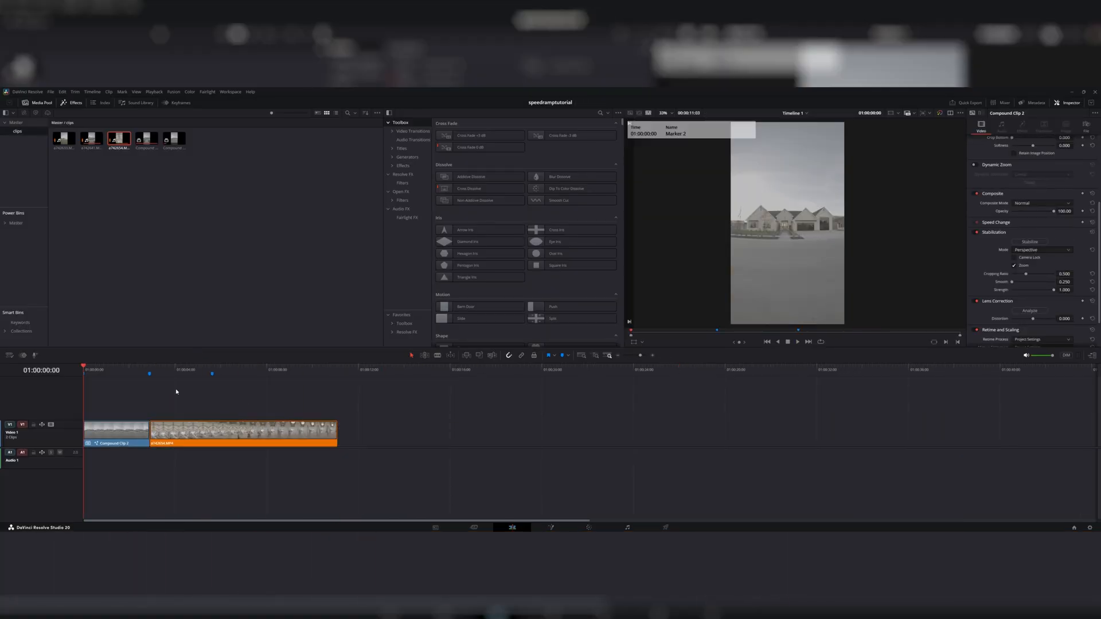
{"action": "left_click", "coordinate": [126, 371]}
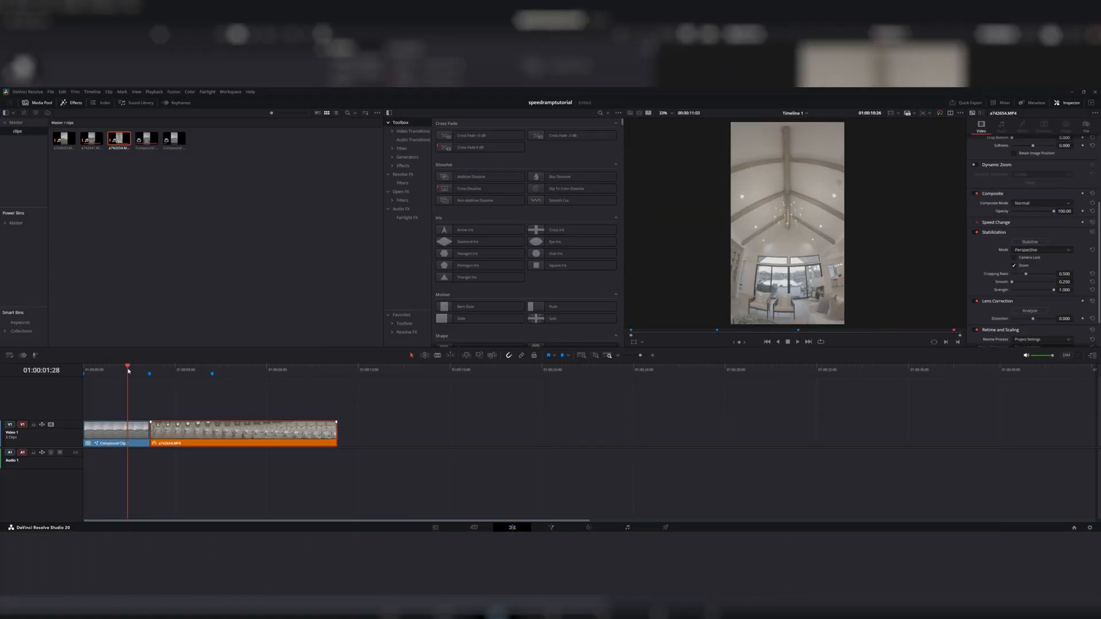
{"action": "left_click_drag", "start_coordinate": [128, 370], "coordinate": [178, 372]}
{"action": "left_click", "coordinate": [1046, 251]}
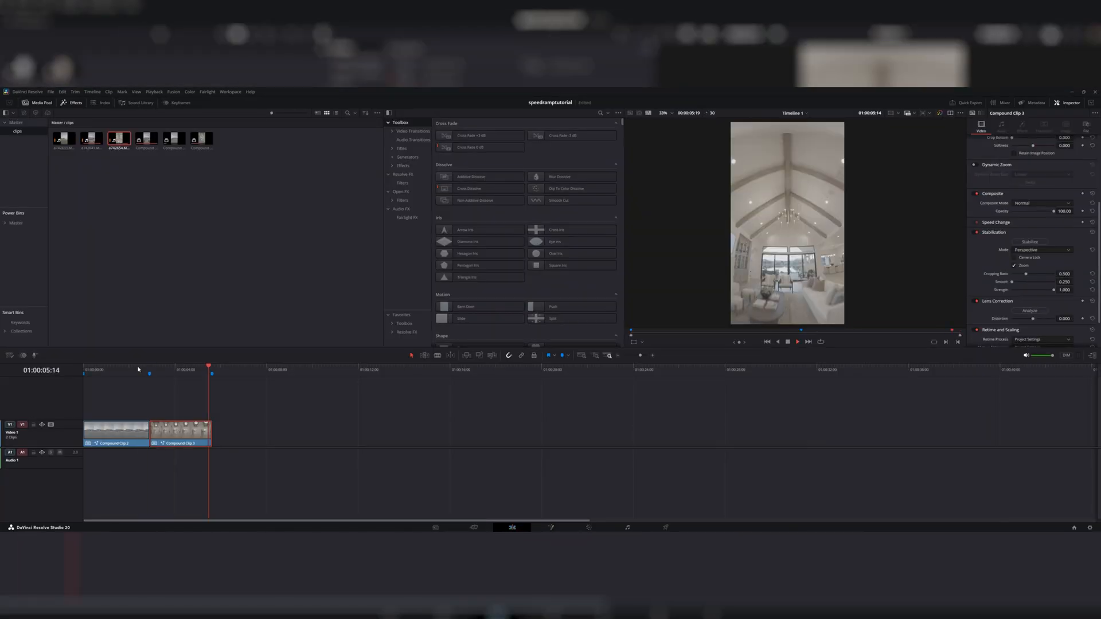
{"action": "left_click", "coordinate": [127, 370]}
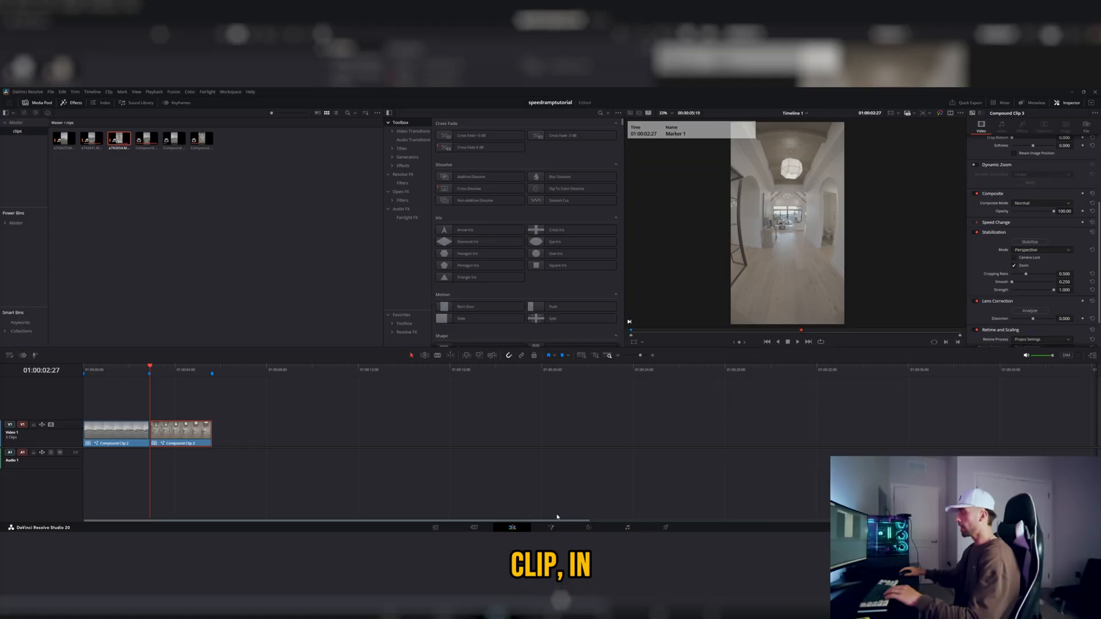
Open Compound Clip 3 in Fusion and set the Time Stretcher's Source Time to 227 at the middle keyframe, frame 40
{"action": "left_click", "coordinate": [551, 527]}
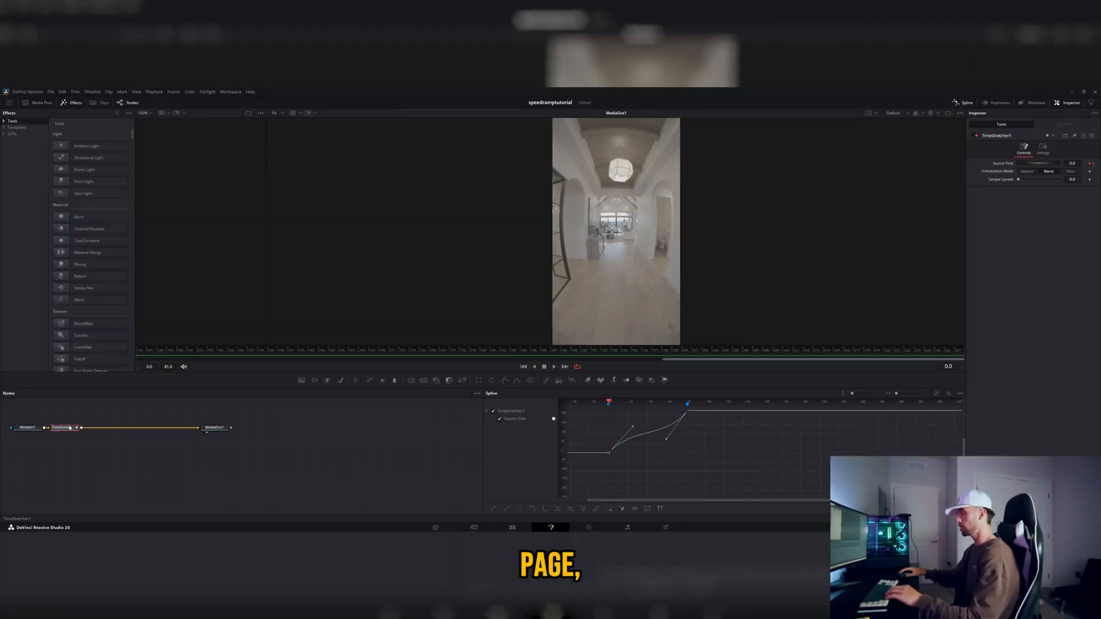
{"action": "left_click_drag", "start_coordinate": [720, 401], "coordinate": [720, 402]}
{"action": "key", "text": "Delete"}
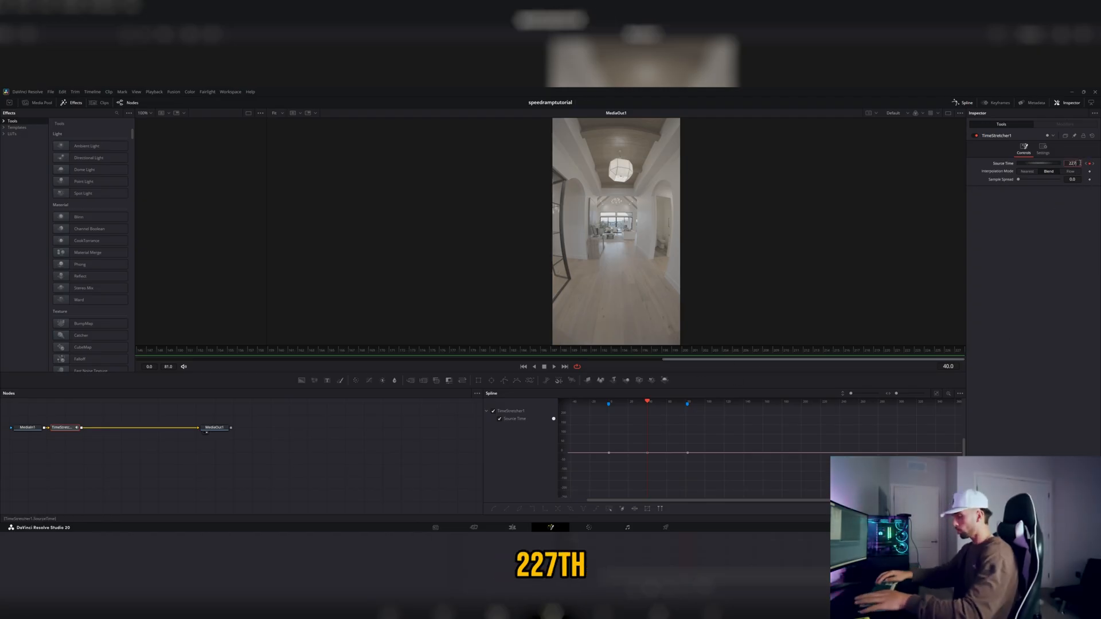
{"action": "key", "text": "Tab"}
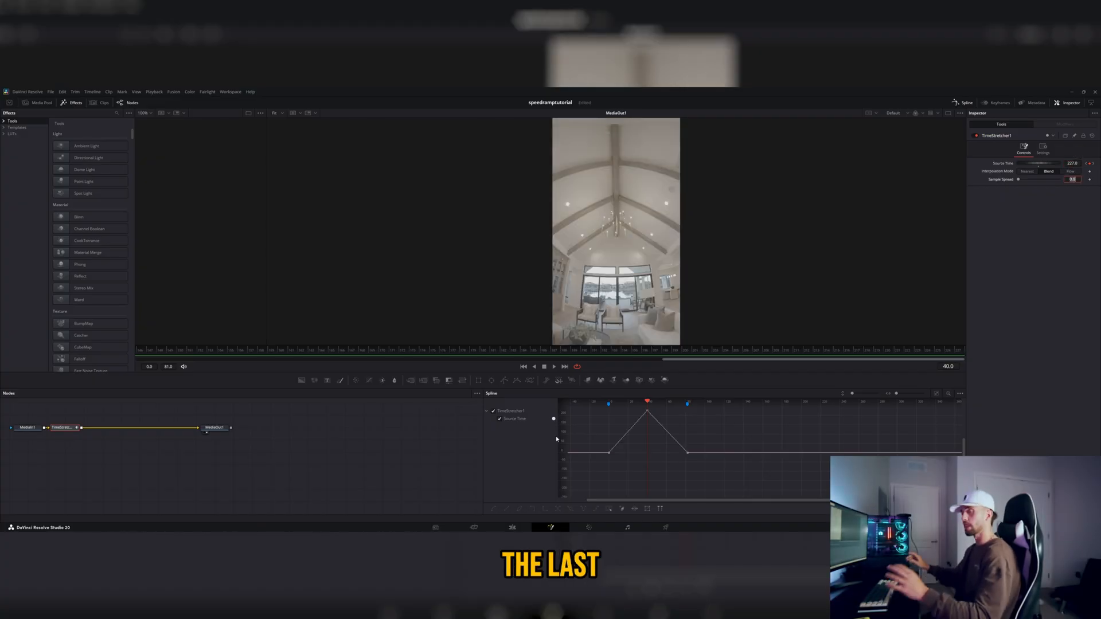
Smooth the three Source Time keyframes into an arch, with flat handles at the peak and steep handles at the ends
{"action": "left_click_drag", "start_coordinate": [795, 352], "coordinate": [793, 352]}
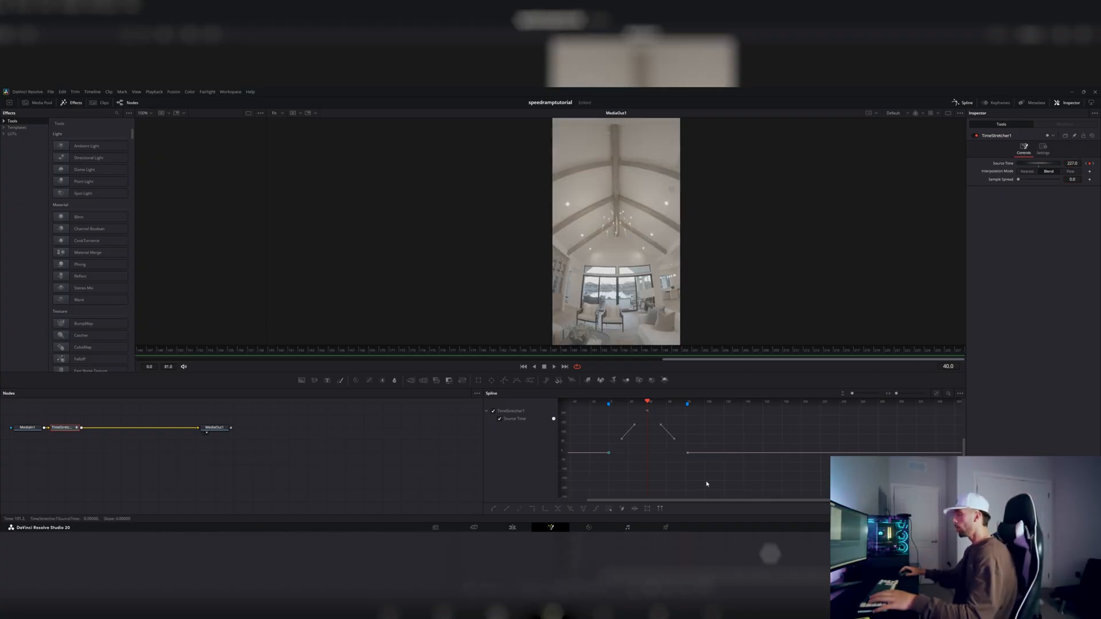
{"action": "key", "text": "f"}
{"action": "scroll", "coordinate": [677, 468], "scroll_direction": "up", "scroll_amount": 2}
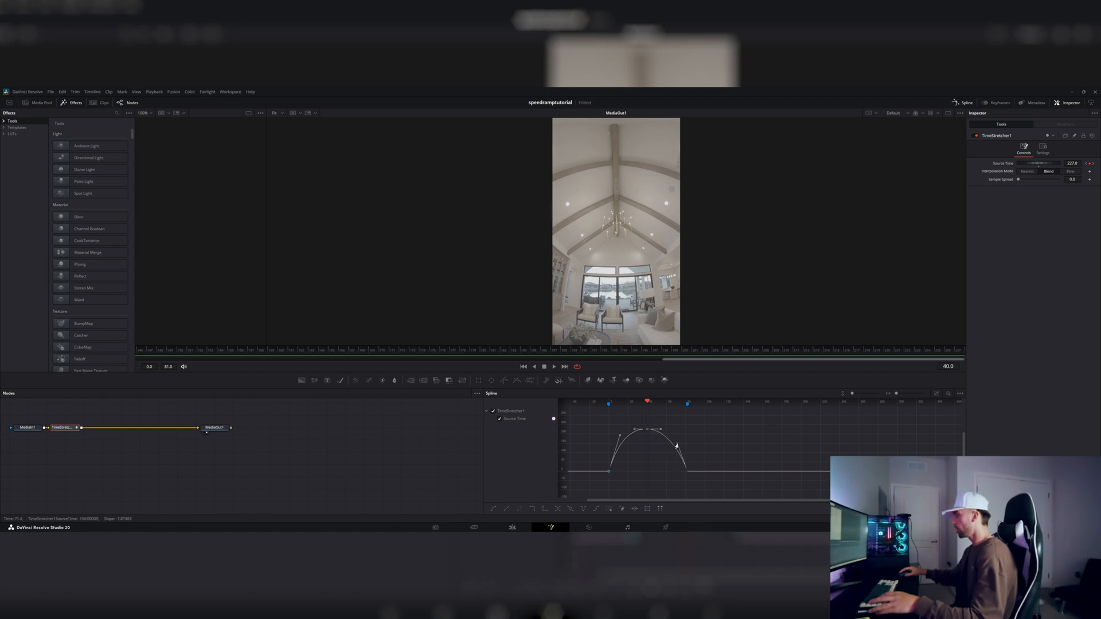
Delete the middle Source Time keyframe and reshape the outer handles nearly vertical so the curve peaks at about 221 near frame 40
{"action": "left_click", "coordinate": [655, 471]}
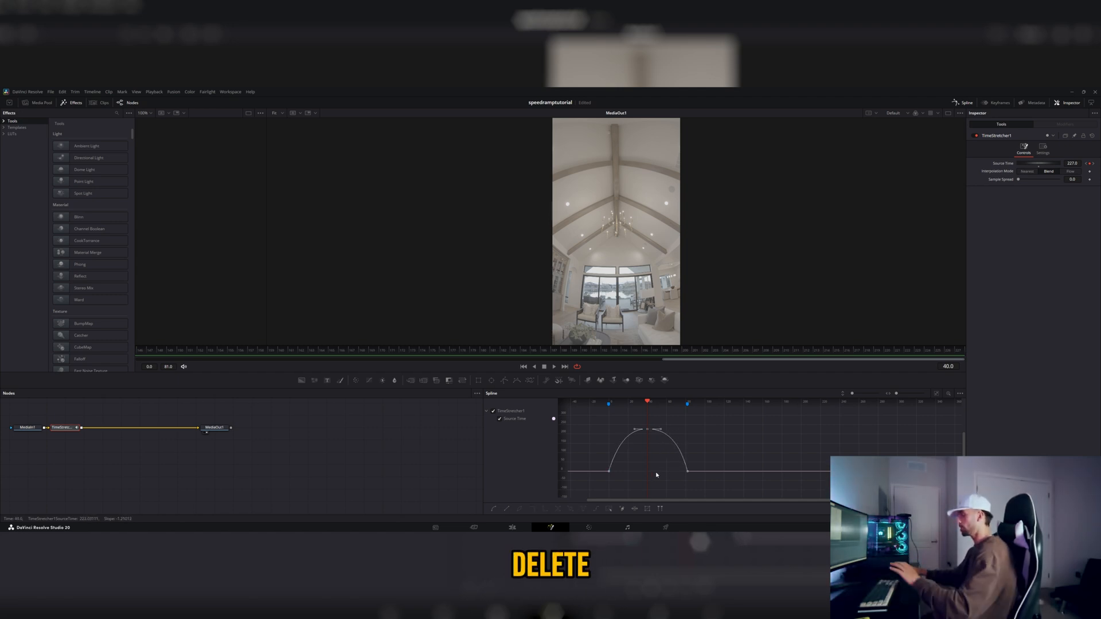
{"action": "key", "text": "Delete"}
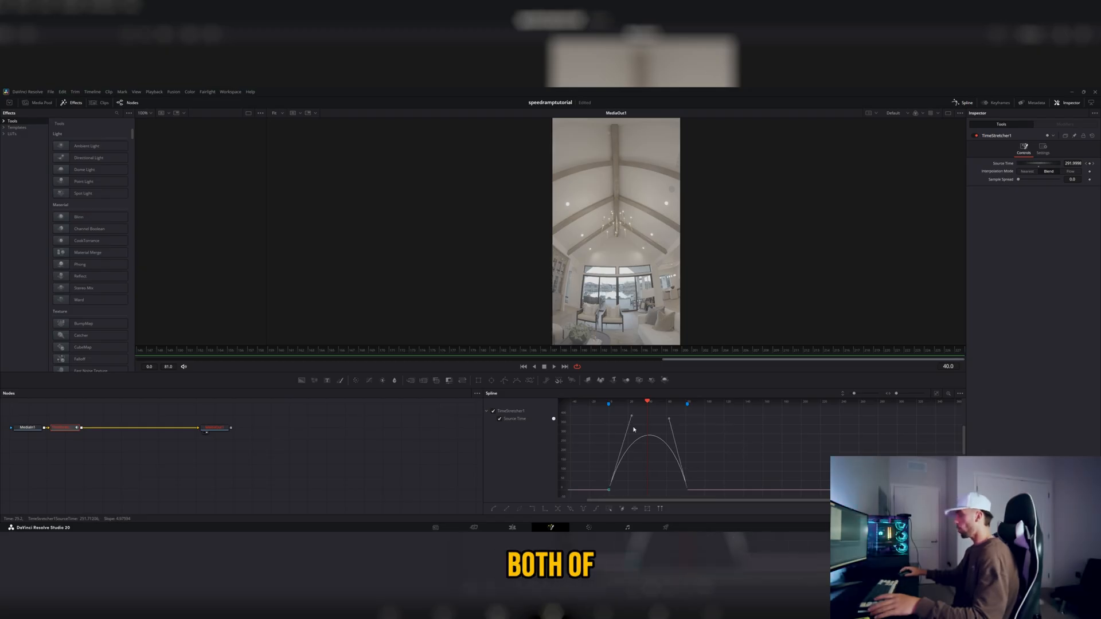
{"action": "left_click_drag", "start_coordinate": [631, 415], "coordinate": [612, 448]}
{"action": "left_click_drag", "start_coordinate": [667, 422], "coordinate": [687, 446]}
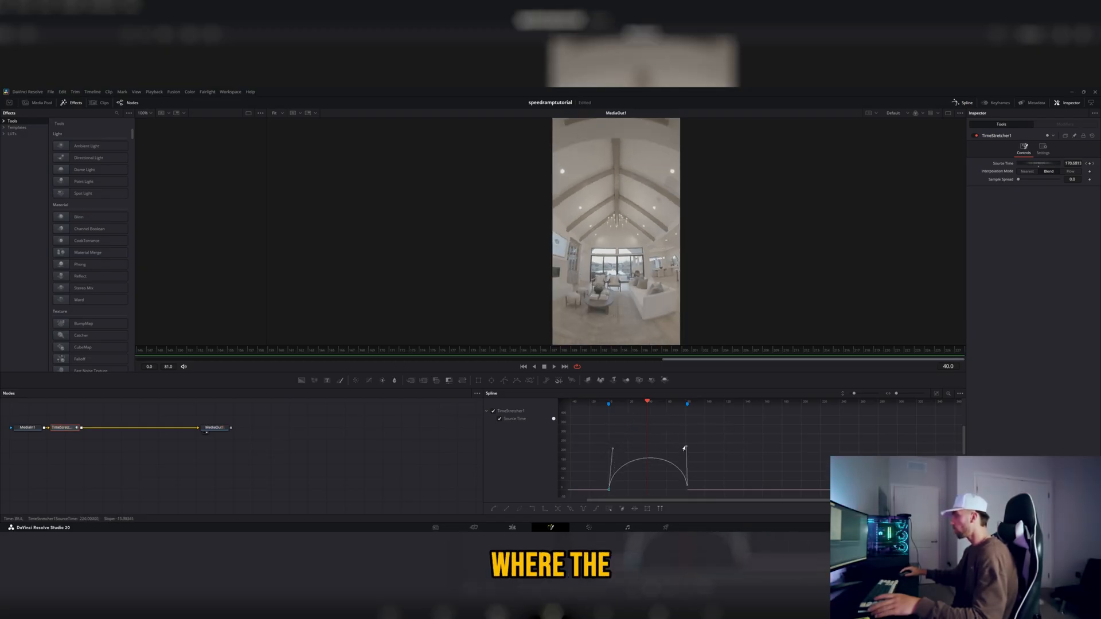
{"action": "left_click_drag", "start_coordinate": [611, 450], "coordinate": [611, 436]}
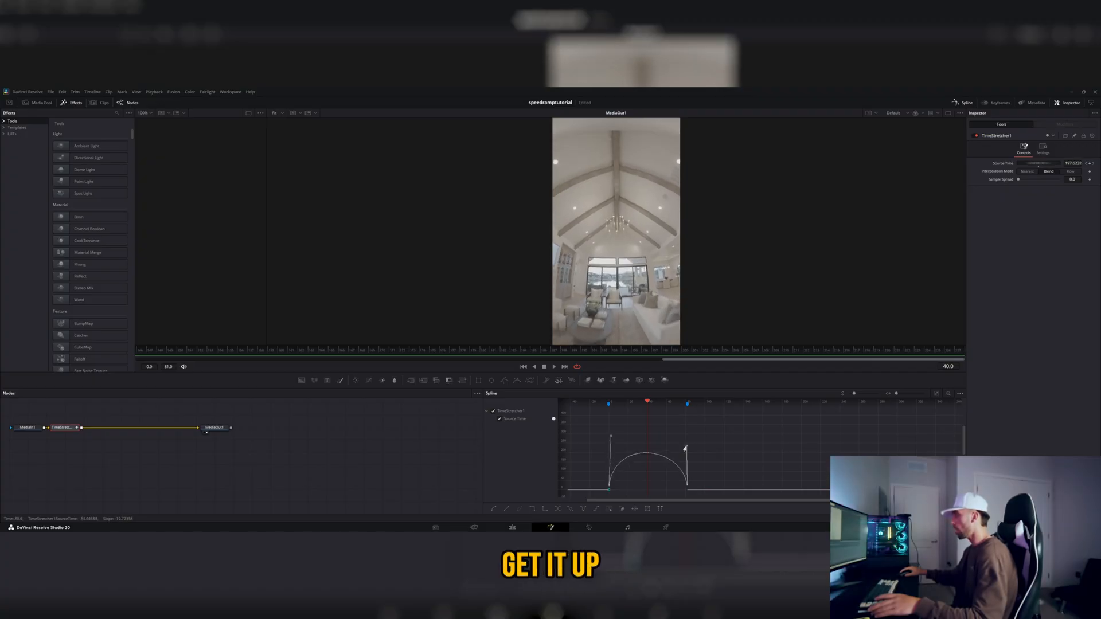
{"action": "left_click_drag", "start_coordinate": [685, 448], "coordinate": [683, 437]}
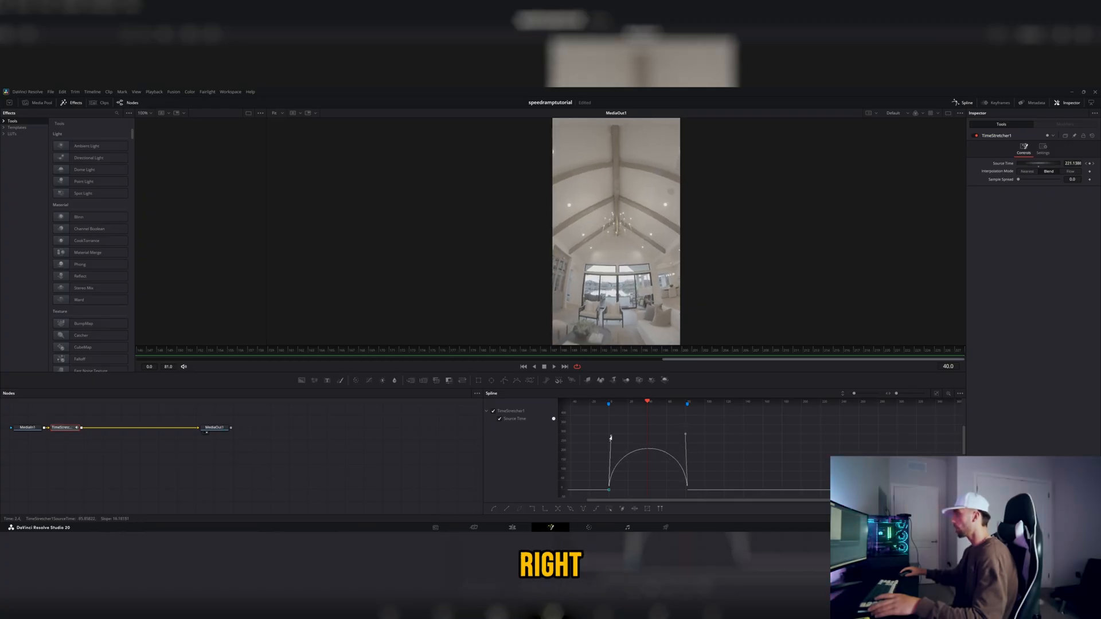
{"action": "left_click_drag", "start_coordinate": [611, 436], "coordinate": [609, 437]}
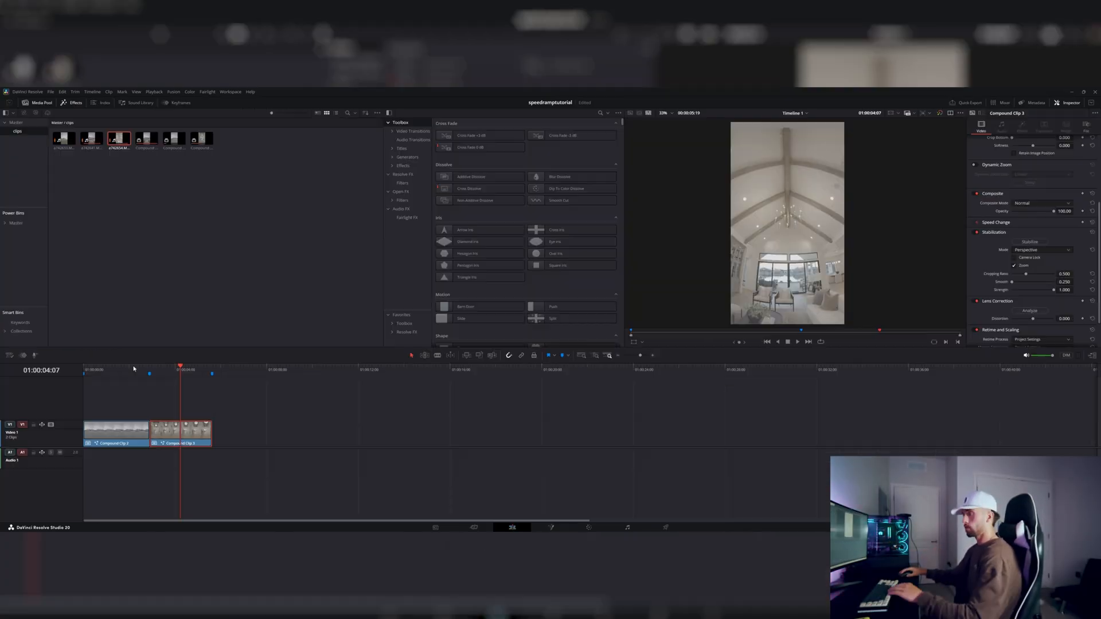
Play back the transition from Compound Clip 2 into Compound Clip 3 on the Edit page timeline
{"action": "left_click_drag", "start_coordinate": [135, 370], "coordinate": [125, 370]}
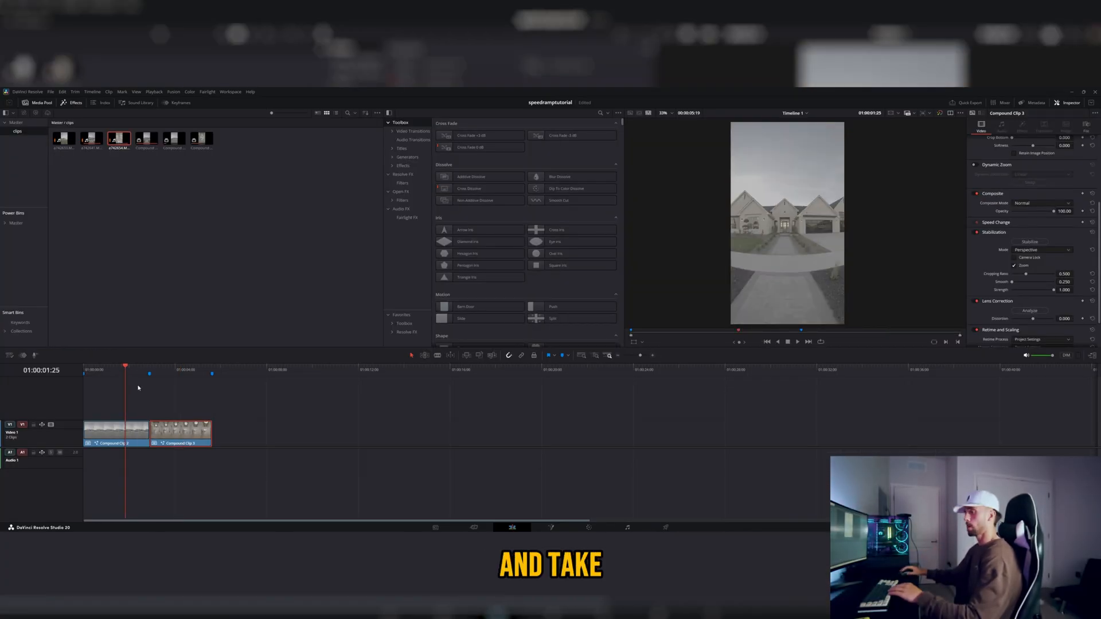
{"action": "key", "text": "space"}
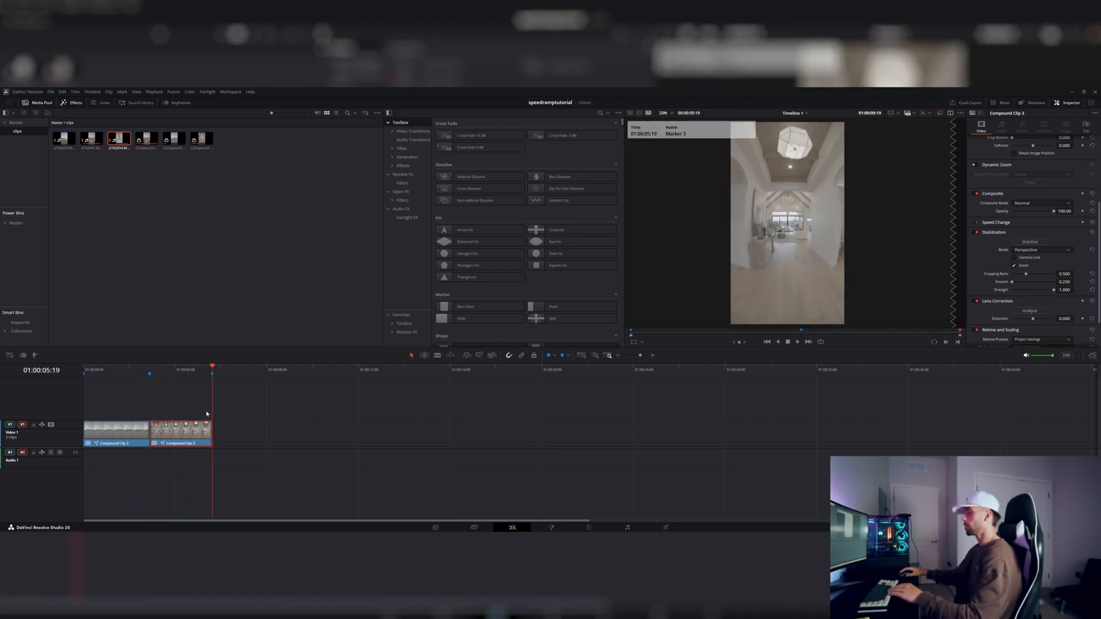
{"action": "left_click", "coordinate": [139, 370]}
{"action": "key", "text": "space"}
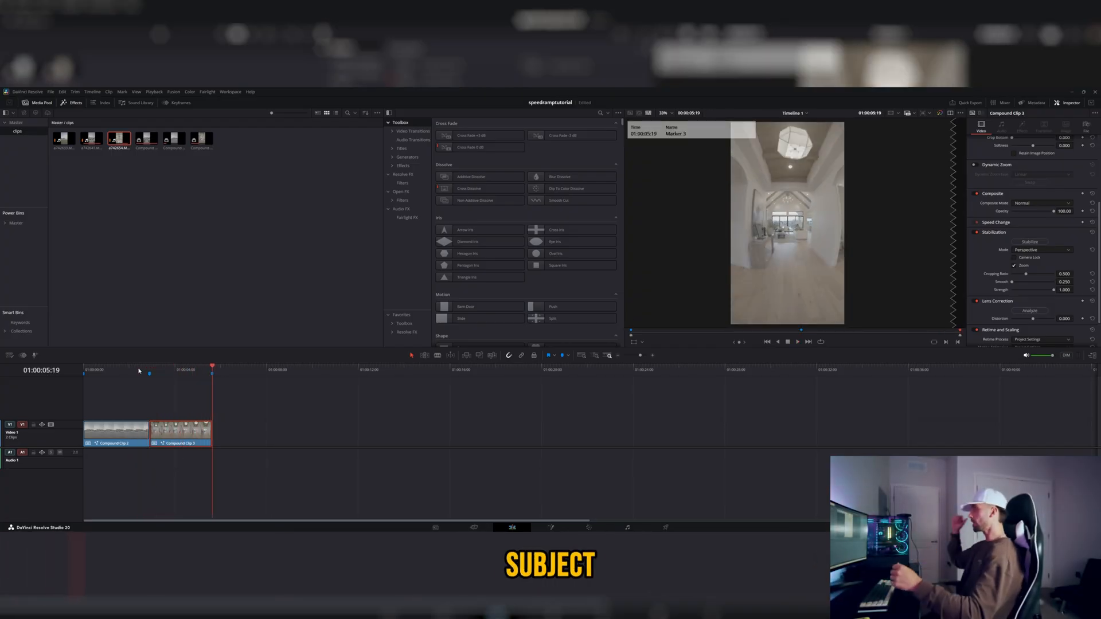
{"action": "left_click_drag", "start_coordinate": [143, 370], "coordinate": [151, 370]}
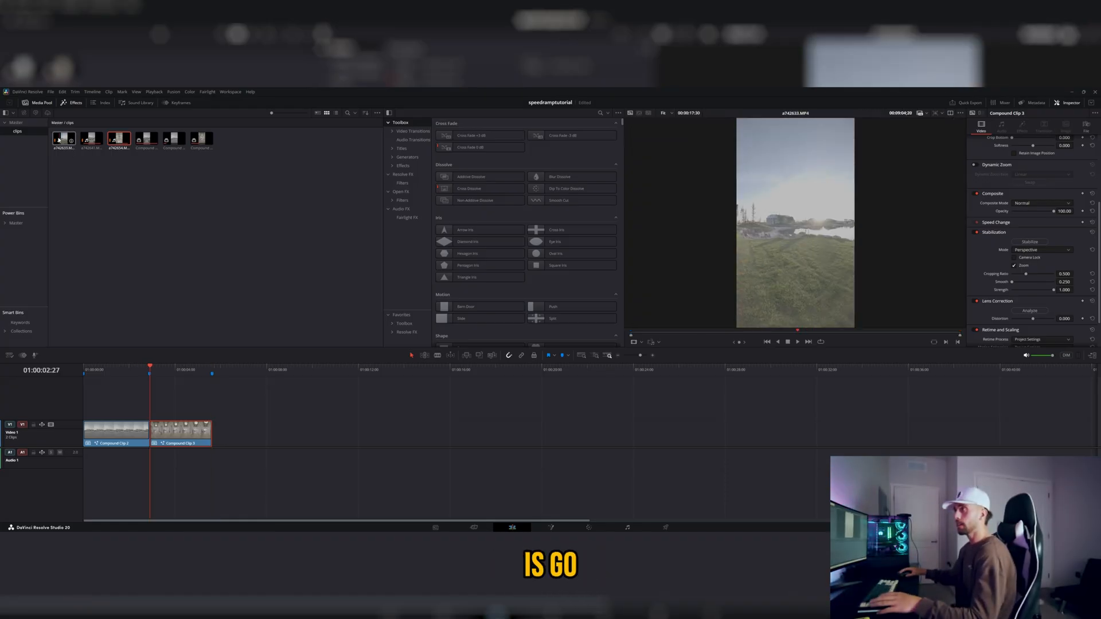
Add a742633.MP4 after Compound Clip 3 and trim it to start at about 01:00:10 and end at 01:00:19:26
{"action": "left_click_drag", "start_coordinate": [64, 139], "coordinate": [308, 454]}
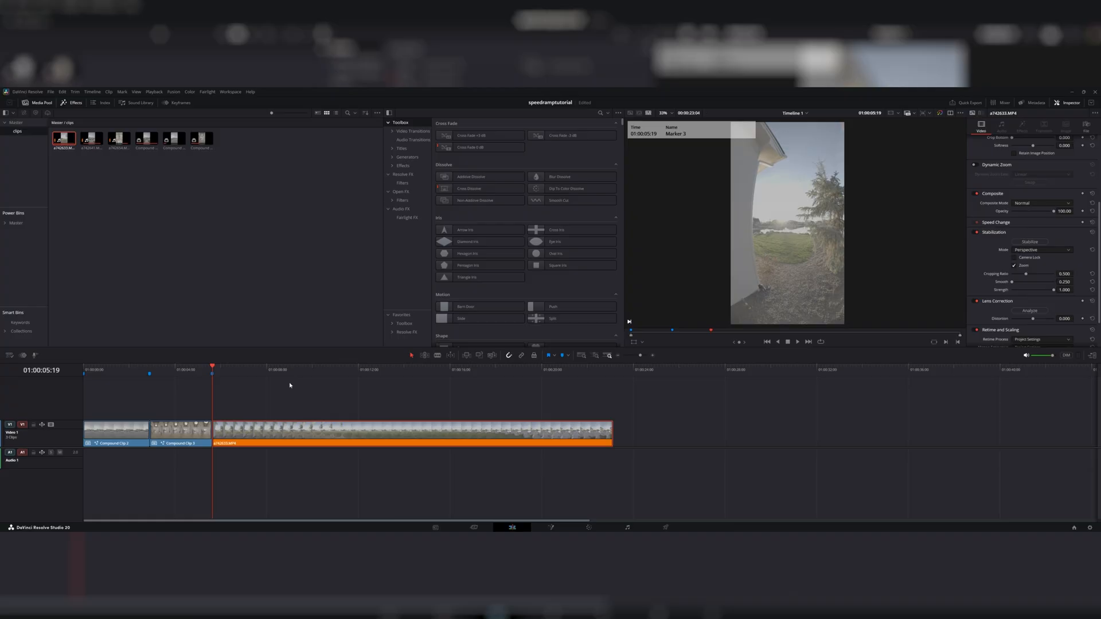
{"action": "left_click", "coordinate": [291, 386]}
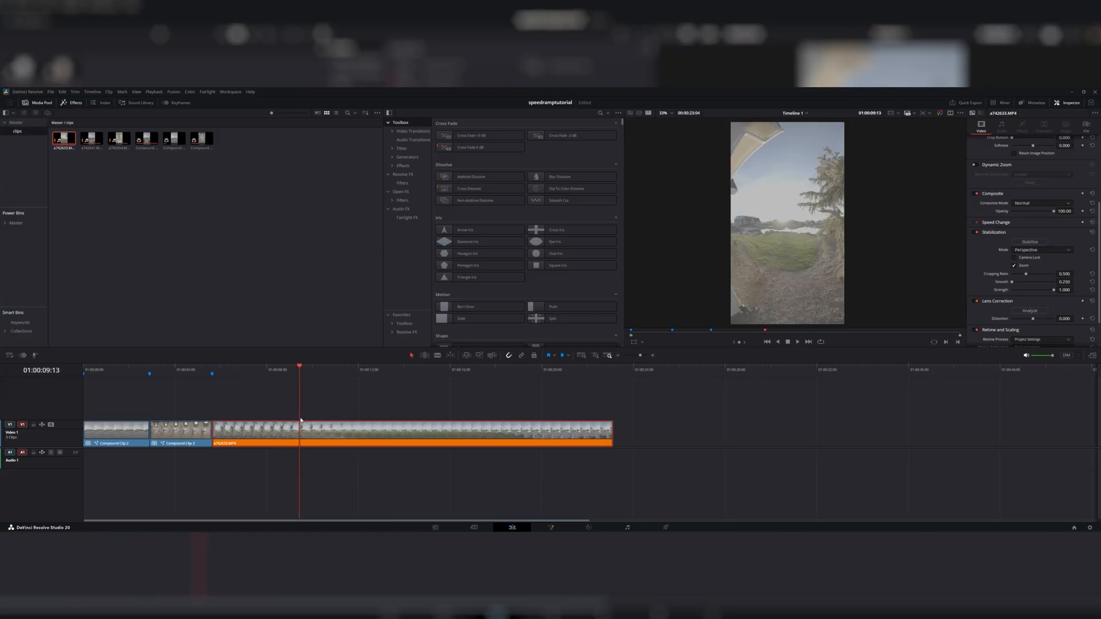
{"action": "key", "text": "shift+bracketleft"}
{"action": "left_click_drag", "start_coordinate": [315, 370], "coordinate": [538, 376]}
{"action": "key", "text": "shift+bracketright"}
Stabilize the trimmed a742633.MP4 clip in Perspective mode with Smooth 1.000 and Strength 0.176
{"action": "left_click_drag", "start_coordinate": [1012, 282], "coordinate": [1054, 282]}
{"action": "left_click_drag", "start_coordinate": [1053, 290], "coordinate": [1037, 290]}
{"action": "left_click", "coordinate": [1030, 242]}
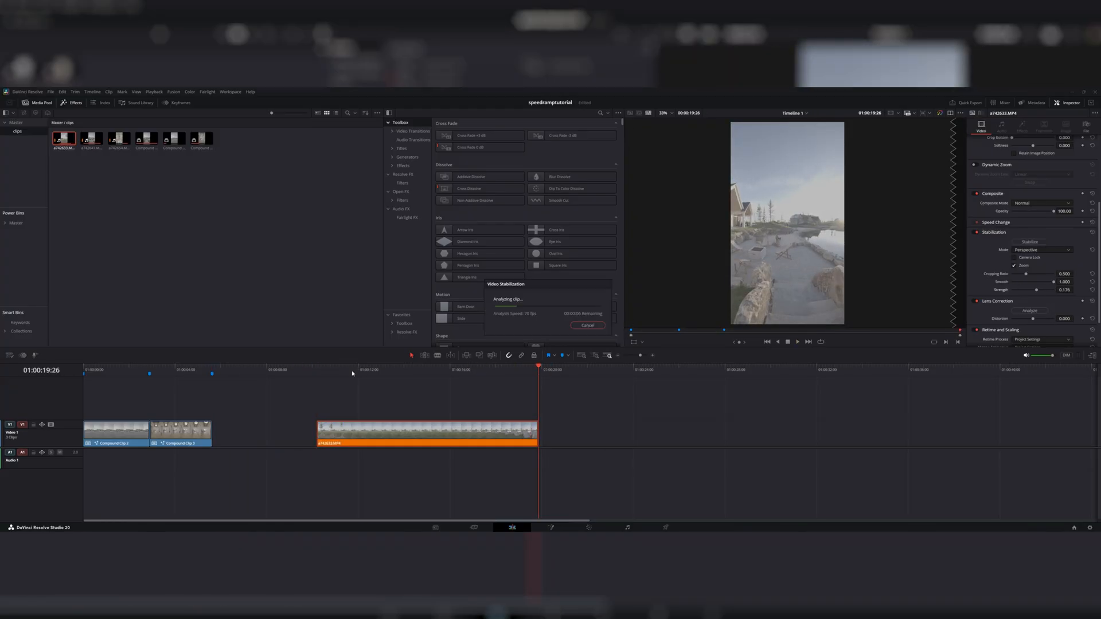
Move the stabilized clip directly against the end of Compound Clip 3 and add a timeline marker at 01:00:08:02
{"action": "left_click_drag", "start_coordinate": [354, 434], "coordinate": [250, 447]}
{"action": "left_click", "coordinate": [220, 374]}
{"action": "left_click", "coordinate": [269, 376]}
{"action": "key", "text": "m"}
Convert the third clip into a compound clip and reverse its playback through the clip speed settings
{"action": "left_click", "coordinate": [212, 374]}
{"action": "right_click", "coordinate": [335, 430]}
{"action": "left_click", "coordinate": [268, 374]}
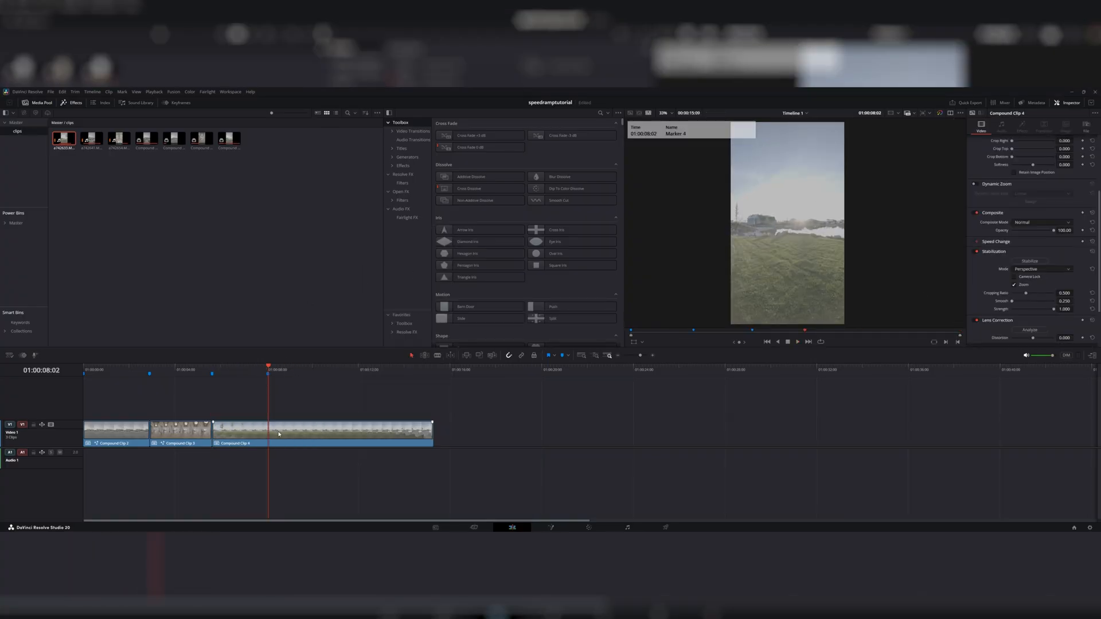
{"action": "key", "text": "r"}
{"action": "left_click", "coordinate": [373, 406]}
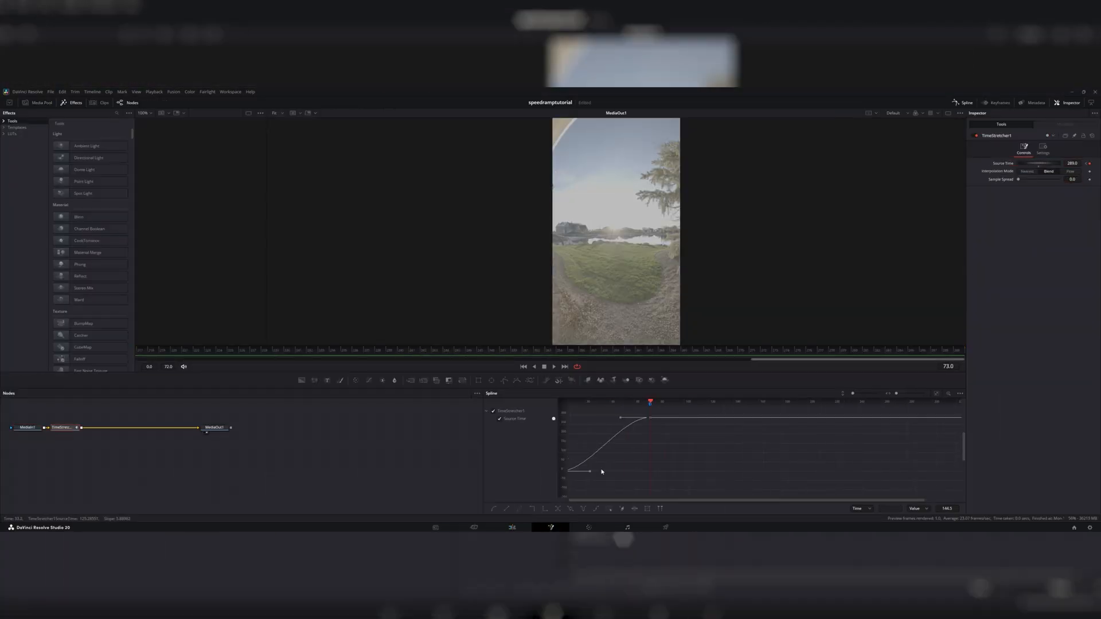
Lengthen the start keyframe's handle on the third clip's Source Time curve in Fusion, and play the edited timeline from its beginning
{"action": "left_click_drag", "start_coordinate": [599, 471], "coordinate": [675, 465]}
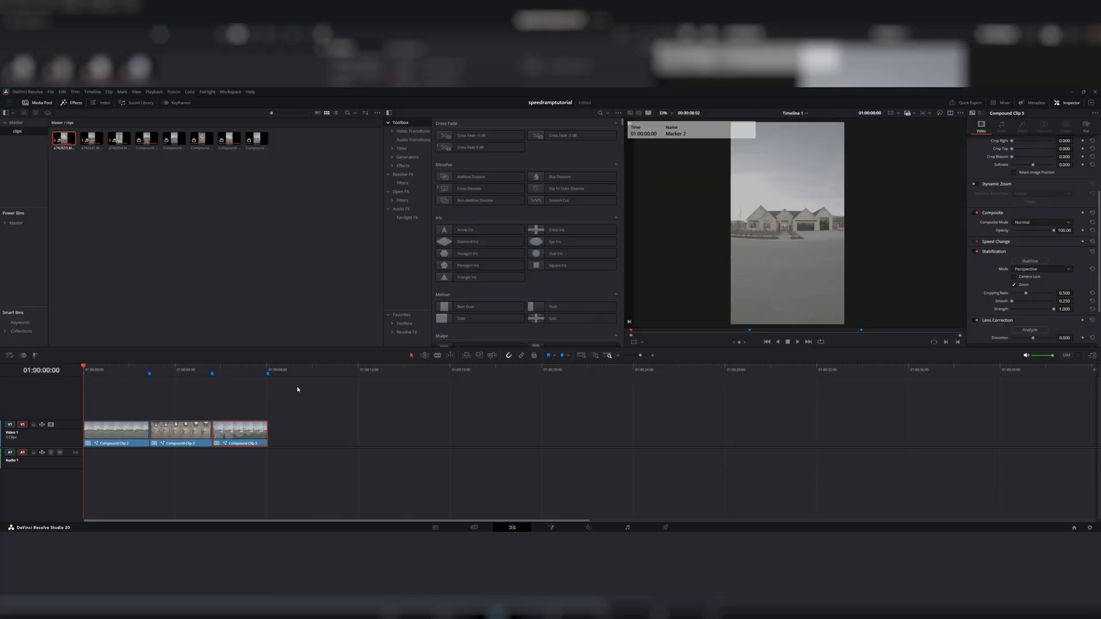
{"action": "key", "text": "space"}
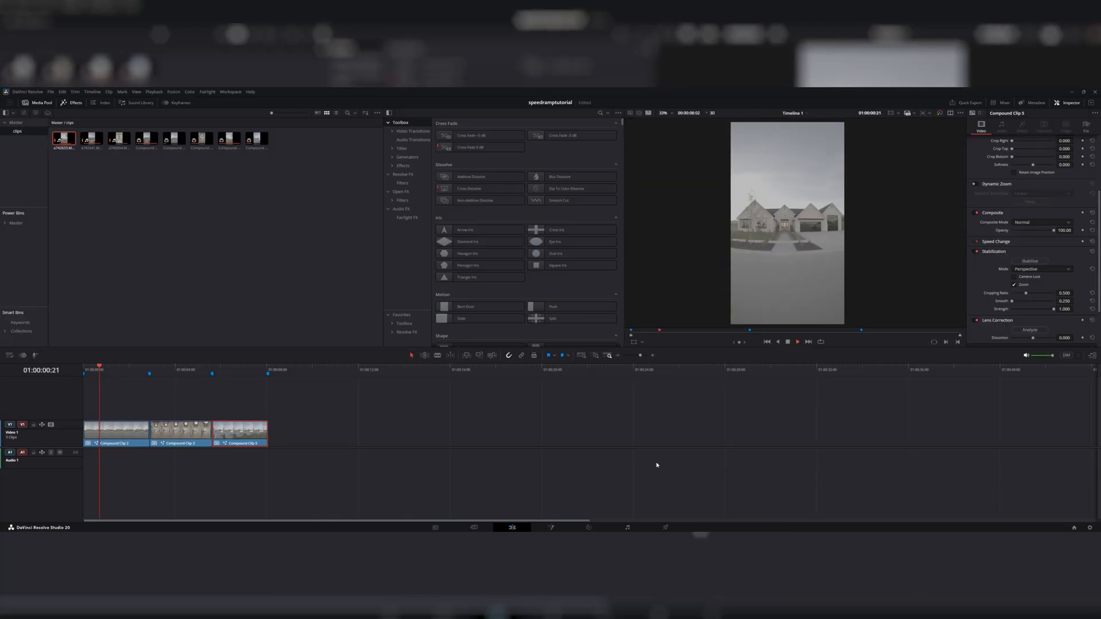